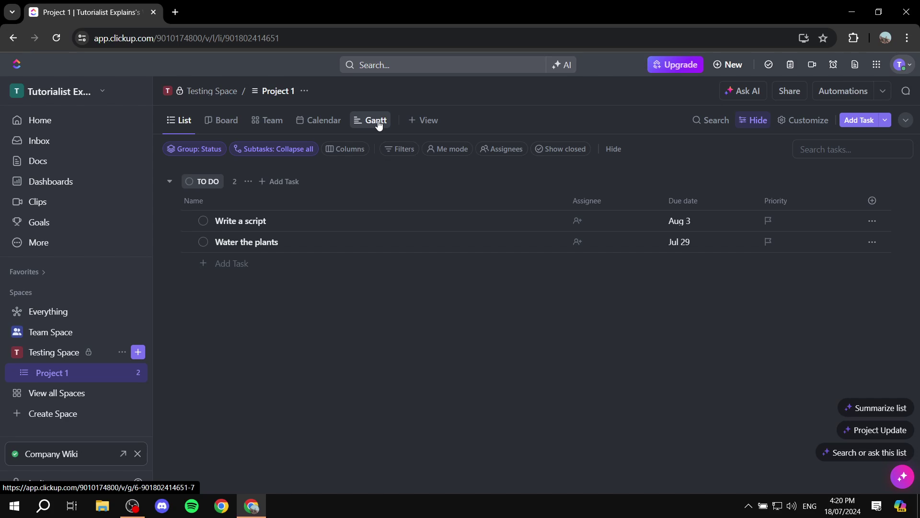
Add a second Gantt view to Project 1 and delete it again.
{"action": "left_click", "coordinate": [421, 121]}
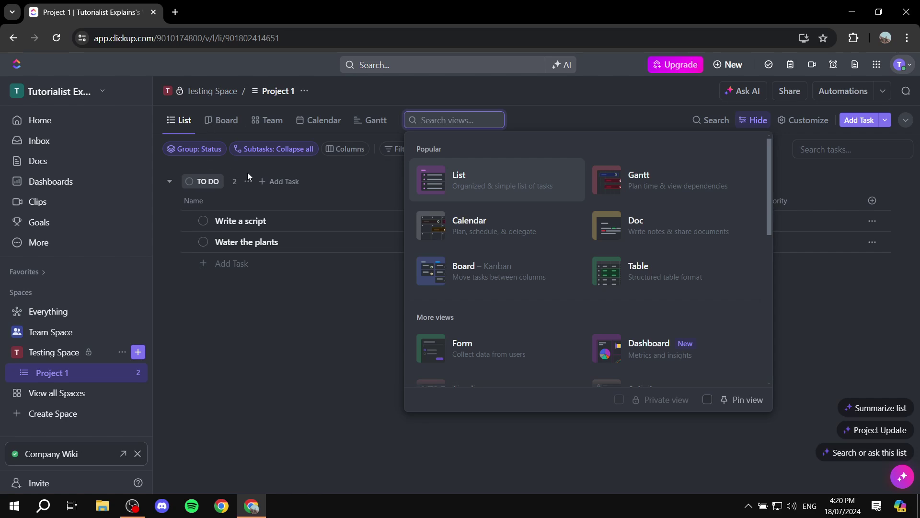
{"action": "left_click", "coordinate": [335, 194]}
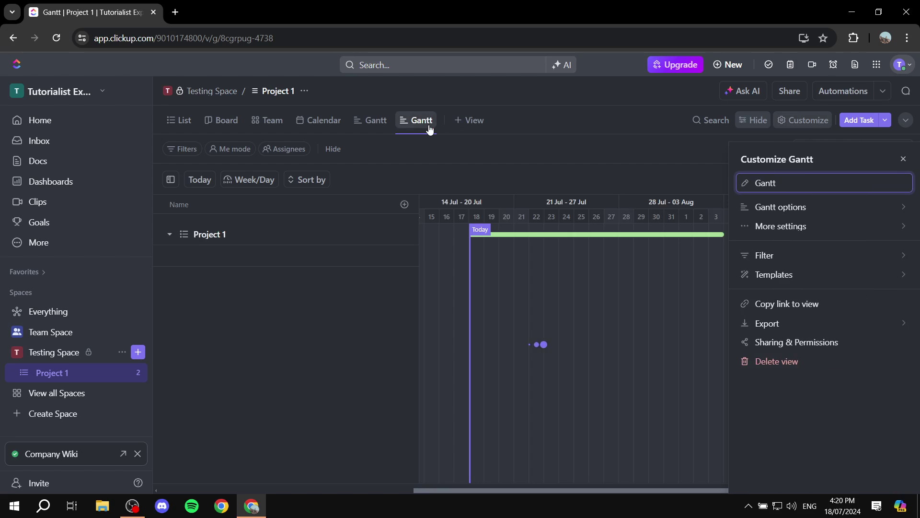
{"action": "left_click", "coordinate": [416, 119]}
{"action": "left_click", "coordinate": [442, 404]}
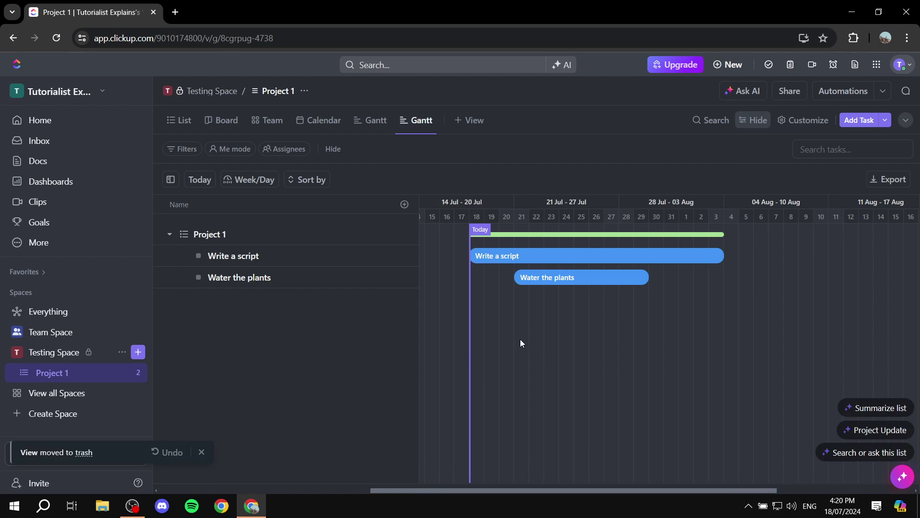
Compare Project 1's Gantt view with its Board view and return to the Gantt view.
{"action": "left_click", "coordinate": [372, 120]}
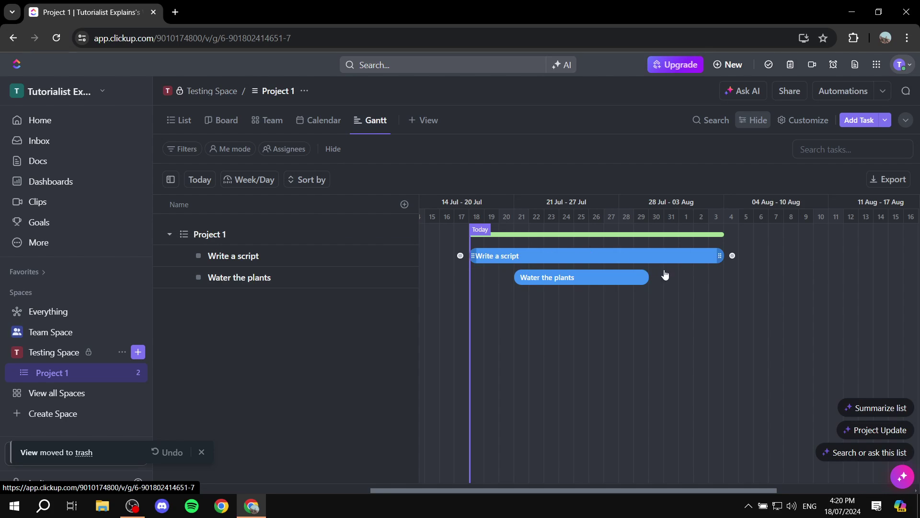
{"action": "left_click", "coordinate": [241, 120]}
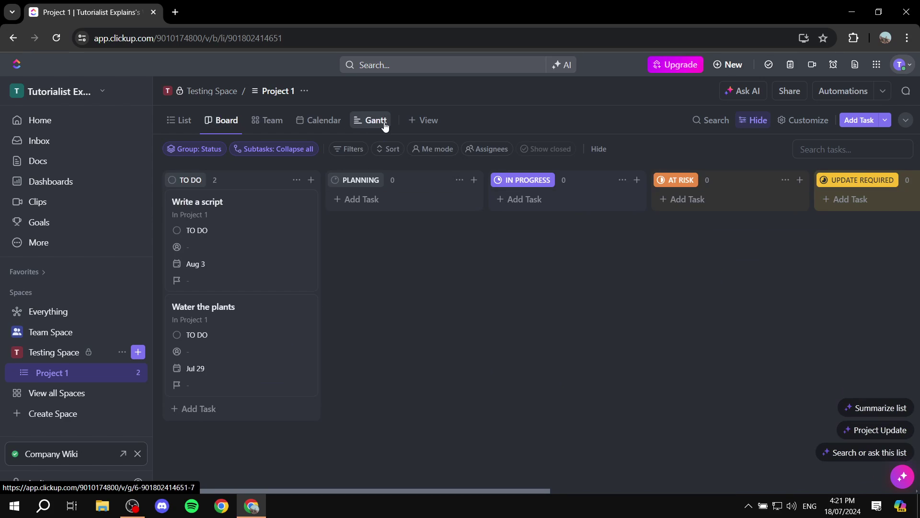
{"action": "left_click", "coordinate": [377, 121]}
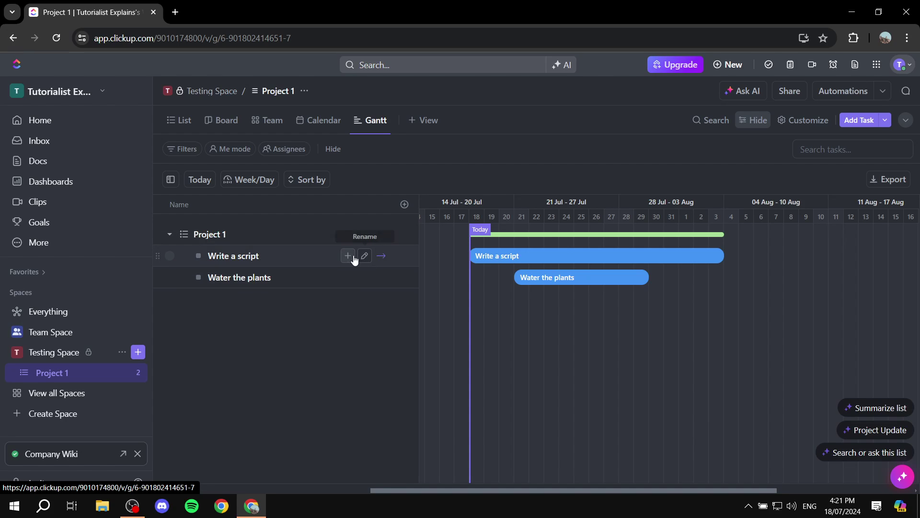
Bring the Write a script bar into view on the timeline, and collapse and re-expand the Project 1 task group.
{"action": "left_click", "coordinate": [381, 258]}
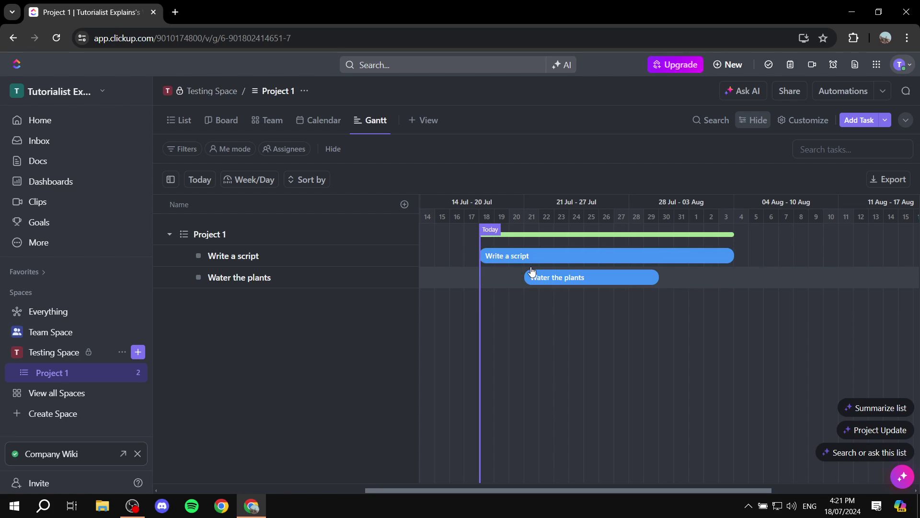
{"action": "left_click", "coordinate": [171, 235]}
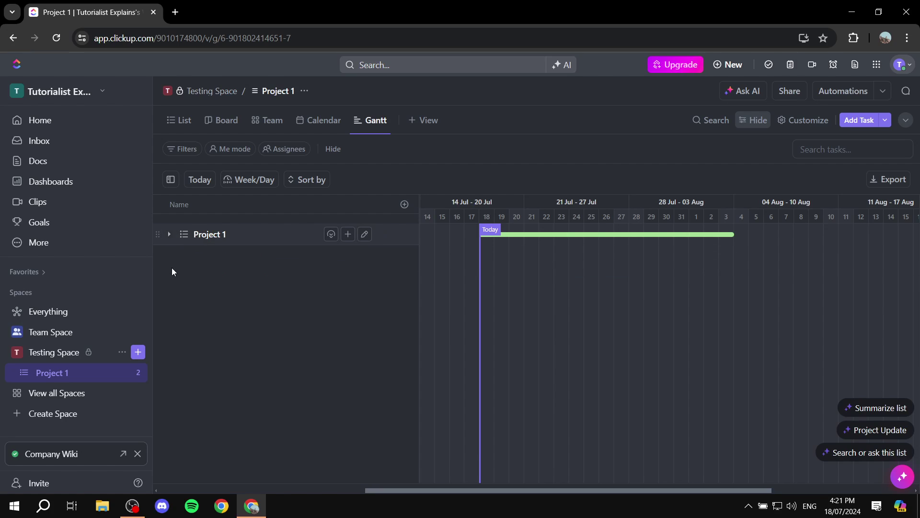
{"action": "left_click", "coordinate": [170, 235]}
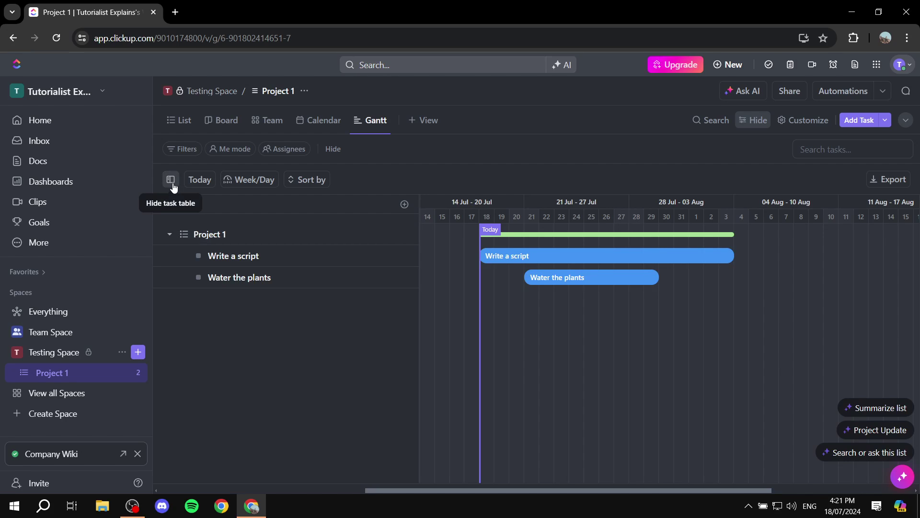
Hide the task table in the Gantt view without saving the change, and look over the available sorting options.
{"action": "left_click", "coordinate": [171, 180]}
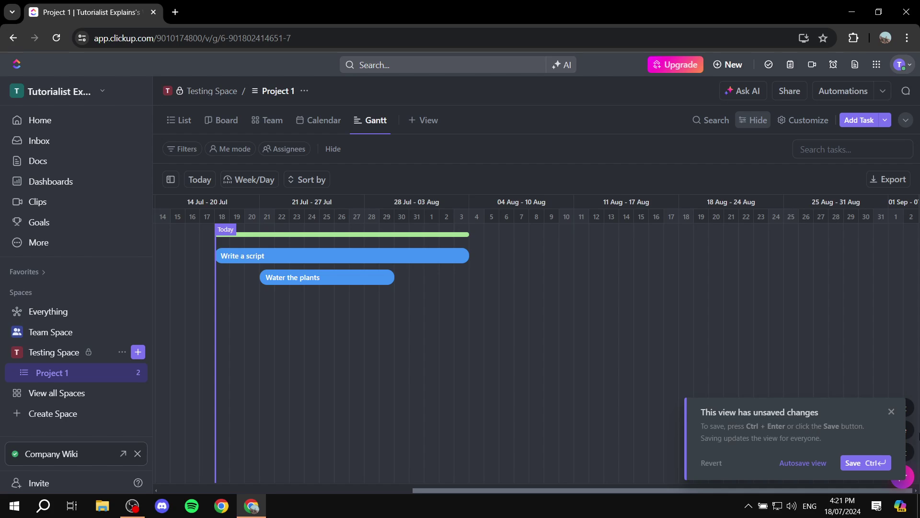
{"action": "left_click", "coordinate": [890, 411]}
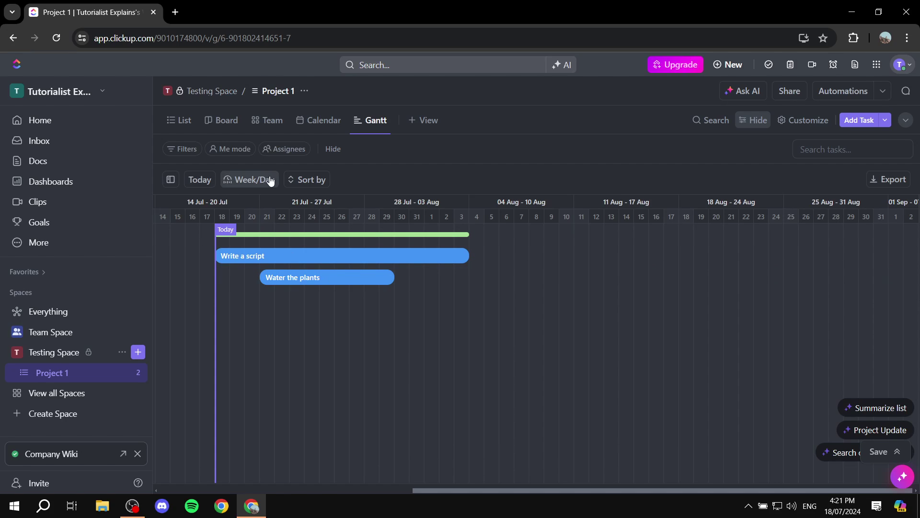
{"action": "left_click", "coordinate": [302, 180]}
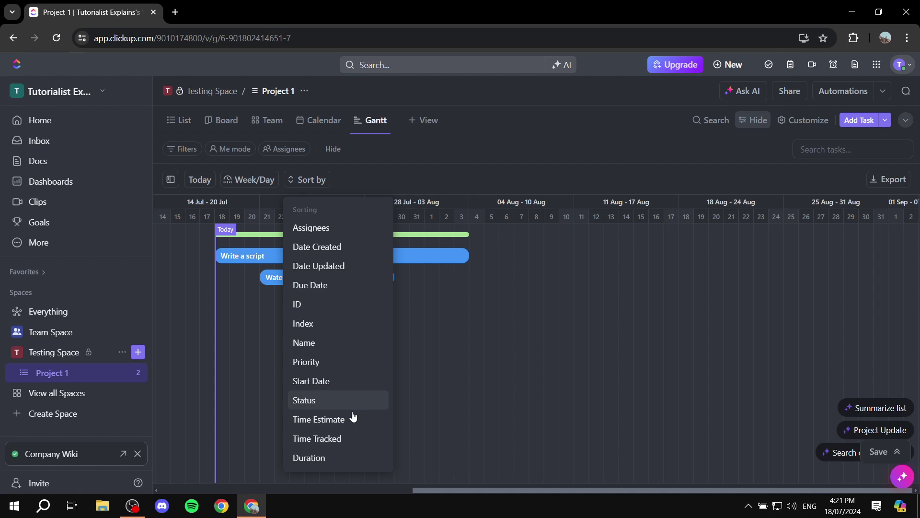
{"action": "left_click", "coordinate": [378, 162]}
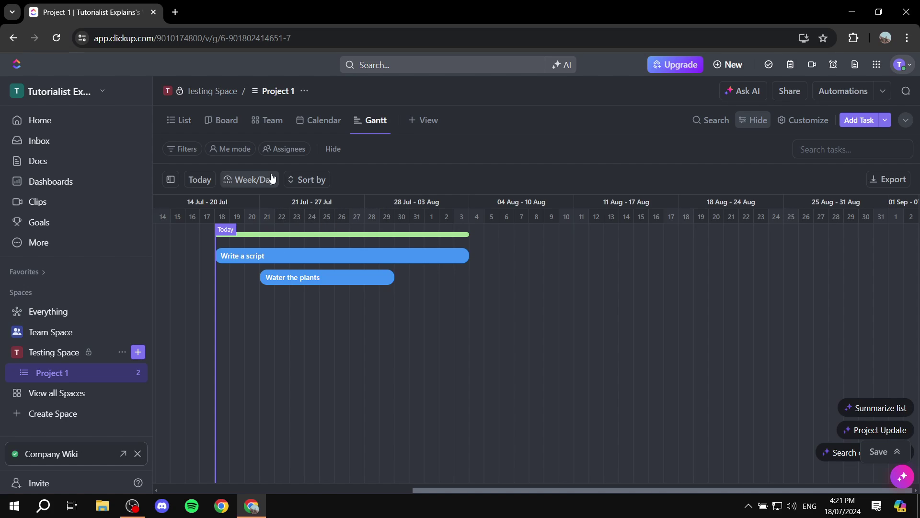
Try the Year and Year/Month timescales on the Gantt chart and jump the timeline to the current date.
{"action": "left_click", "coordinate": [257, 179]}
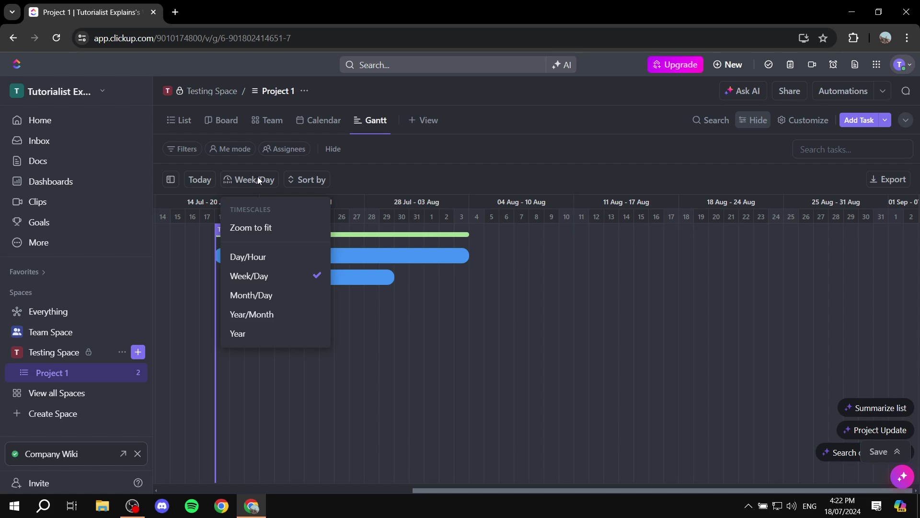
{"action": "left_click", "coordinate": [279, 330]}
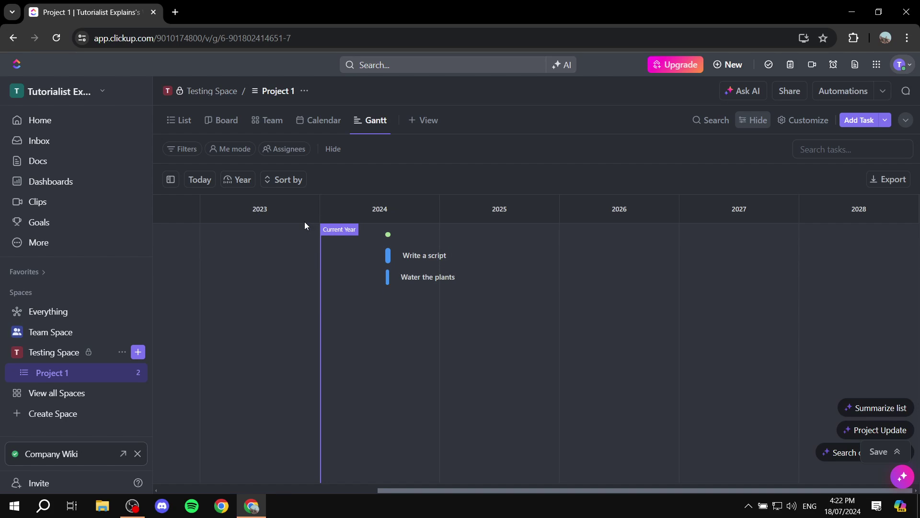
{"action": "left_click", "coordinate": [237, 180]}
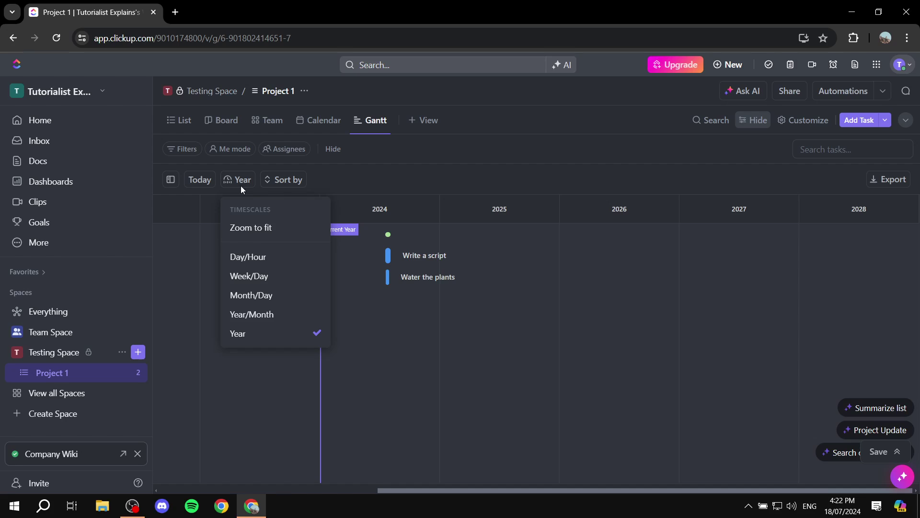
{"action": "left_click", "coordinate": [270, 314]}
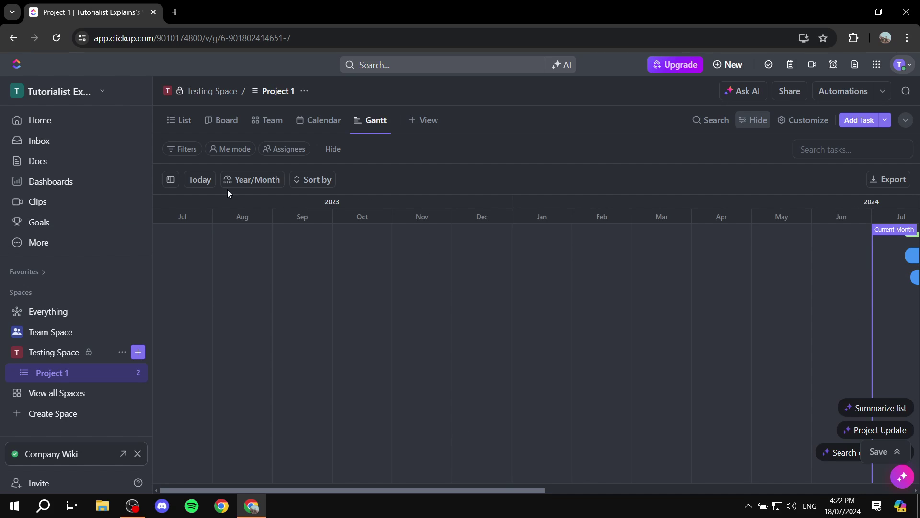
{"action": "left_click", "coordinate": [187, 186]}
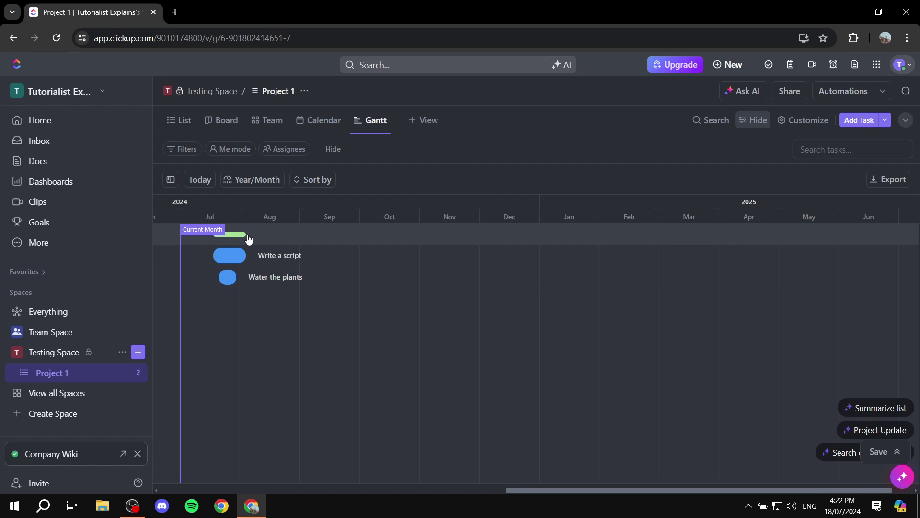
Try the Month/Day timescale on the Gantt chart and return it to Week/Day.
{"action": "left_click", "coordinate": [272, 179]}
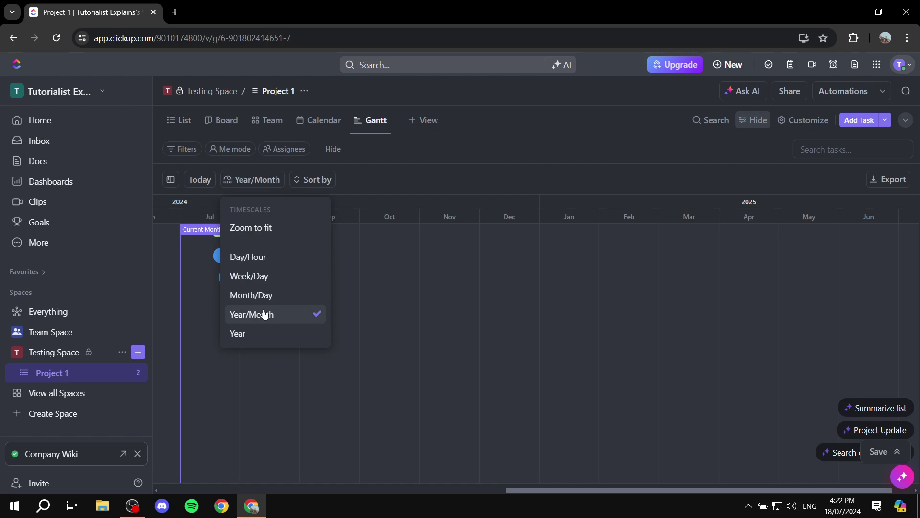
{"action": "left_click", "coordinate": [262, 296]}
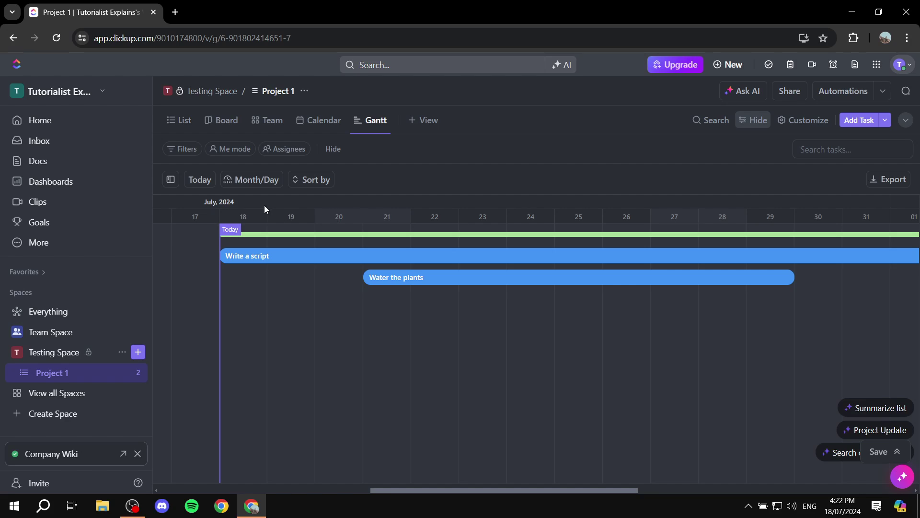
{"action": "left_click", "coordinate": [254, 180]}
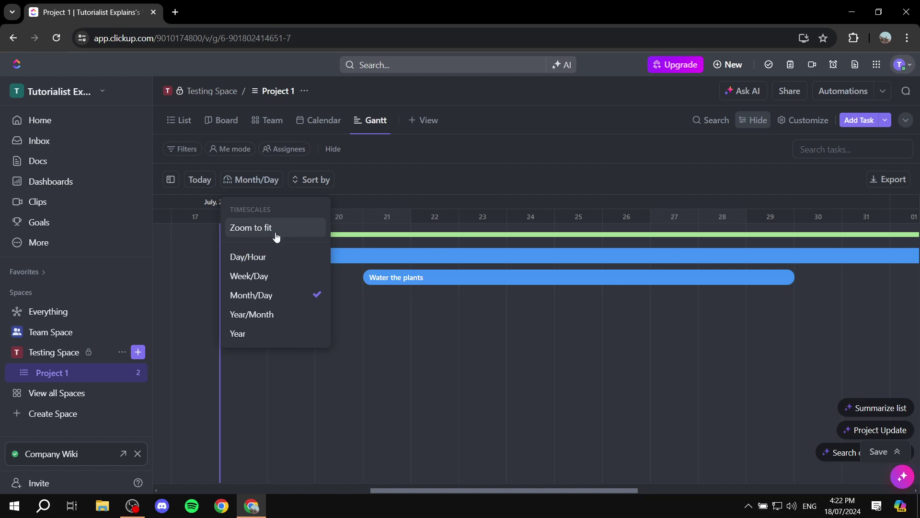
{"action": "left_click", "coordinate": [259, 276]}
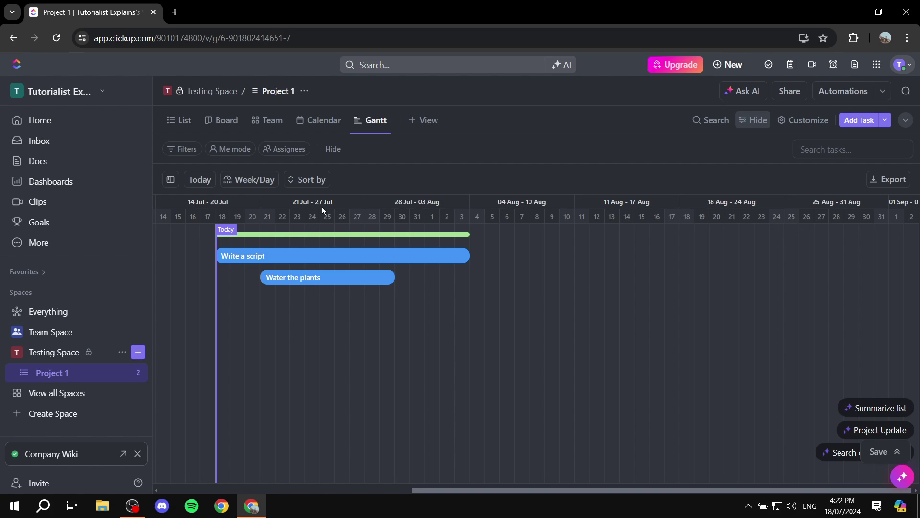
Examine the details of the Write a script task from its Gantt bar, including its dates, and close them.
{"action": "left_click", "coordinate": [337, 255]}
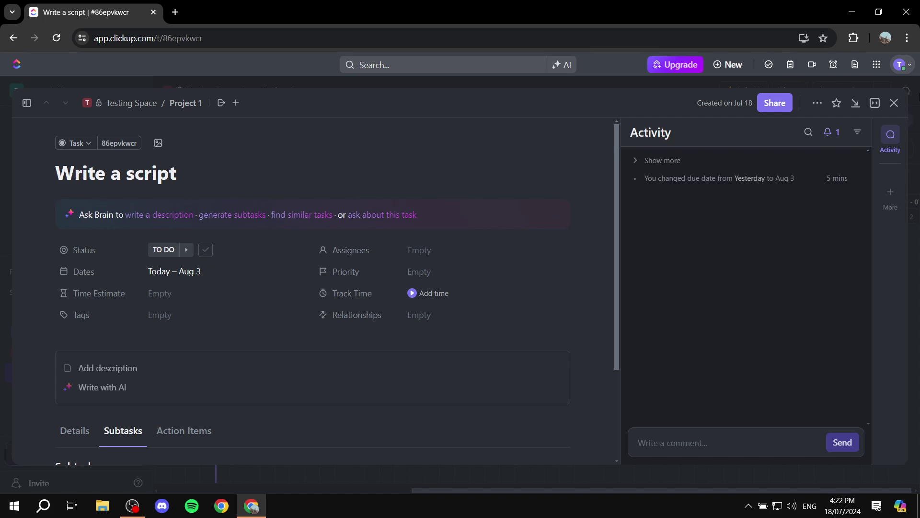
{"action": "left_click", "coordinate": [894, 102]}
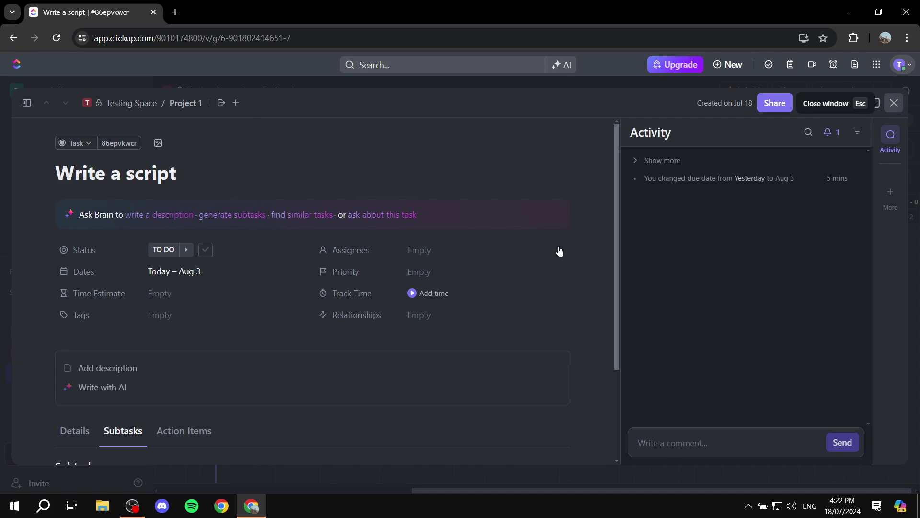
{"action": "left_click", "coordinate": [259, 255]}
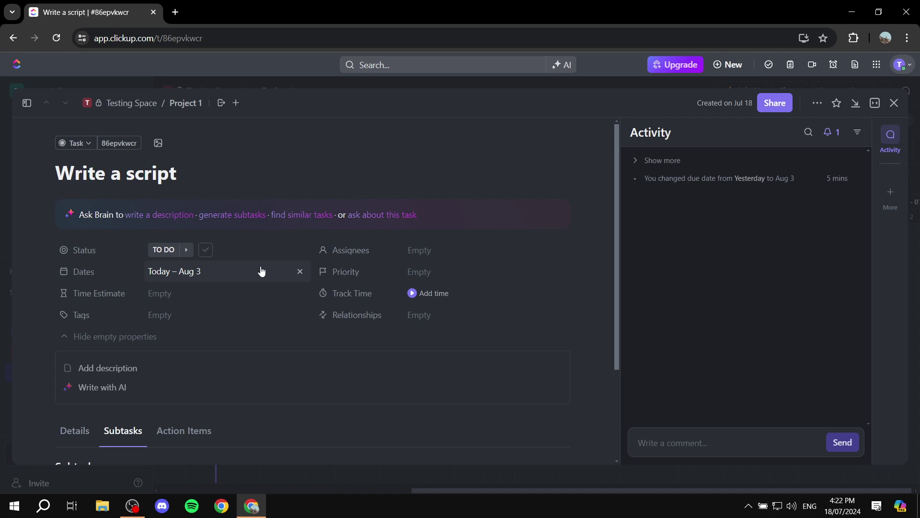
{"action": "left_click", "coordinate": [895, 103]}
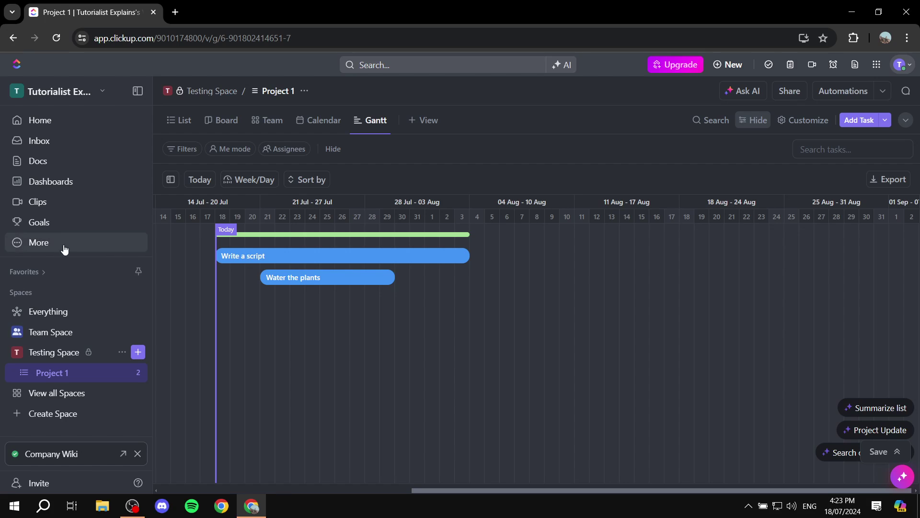
Add a task named "Task number 1" to the To Do group in Project 1's List view.
{"action": "left_click", "coordinate": [192, 121]}
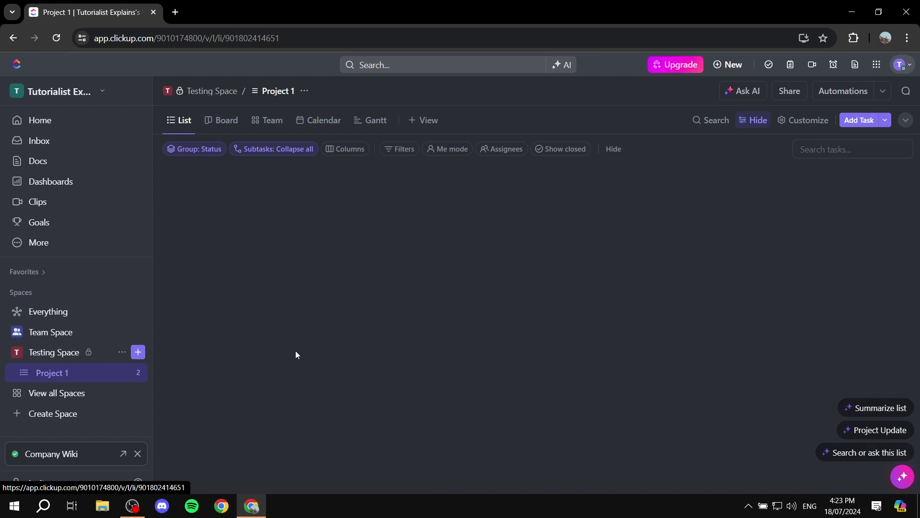
{"action": "left_click", "coordinate": [236, 263]}
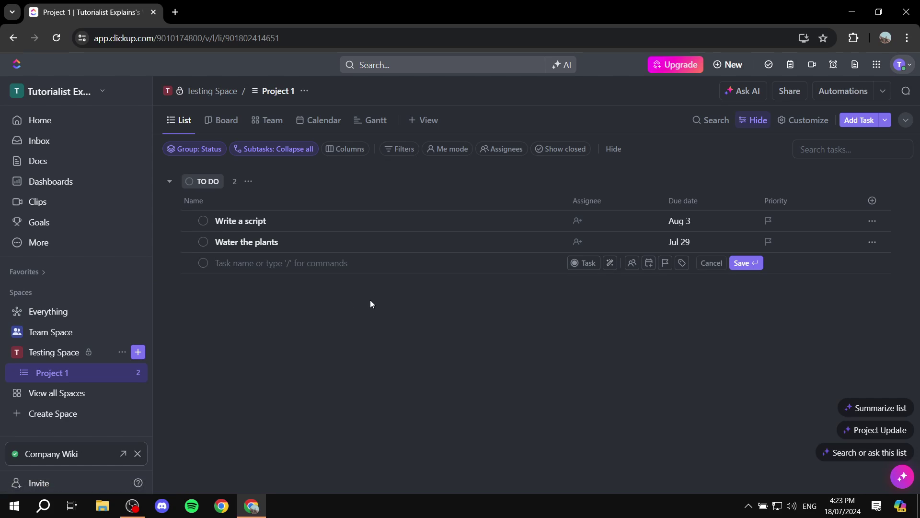
{"action": "type", "text": "T"}
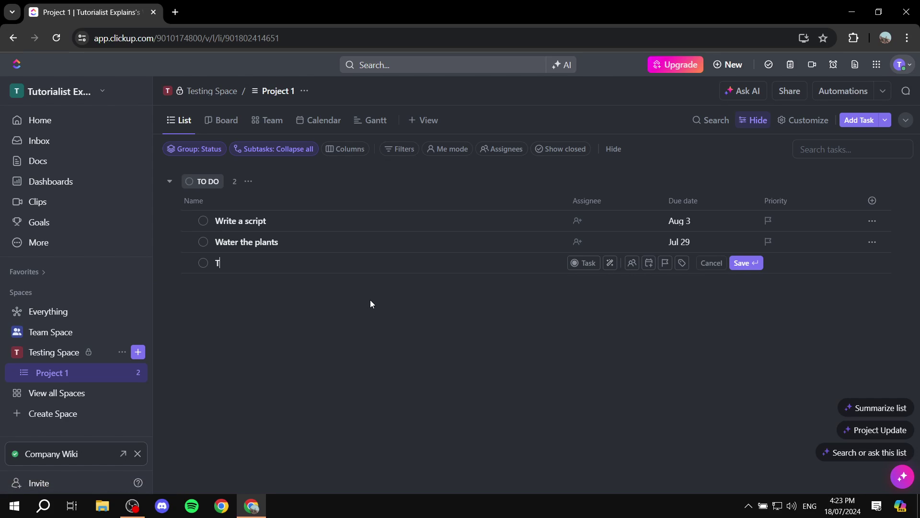
{"action": "type", "text": "ask number 1"}
{"action": "key", "text": "Return"}
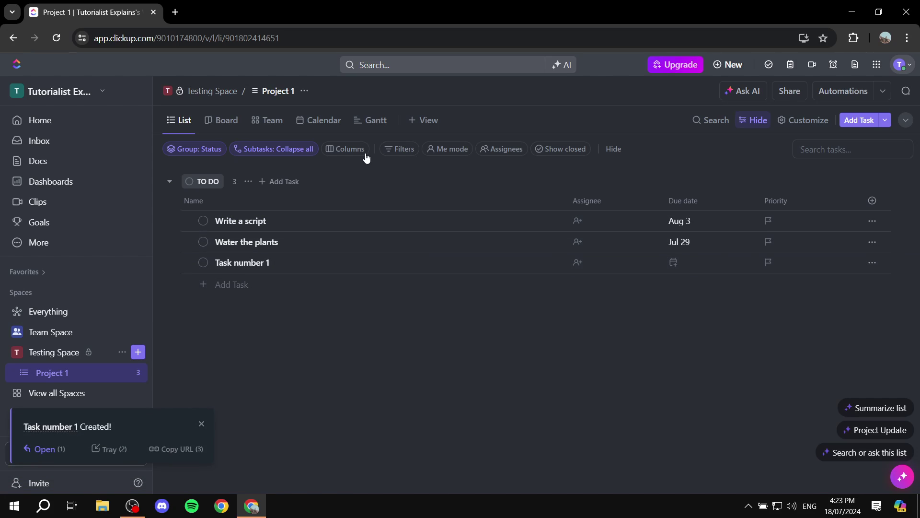
From the Gantt view, open Task number 1 and set its start date to today, July 18, and due date to August 1, 2024.
{"action": "left_click", "coordinate": [367, 120]}
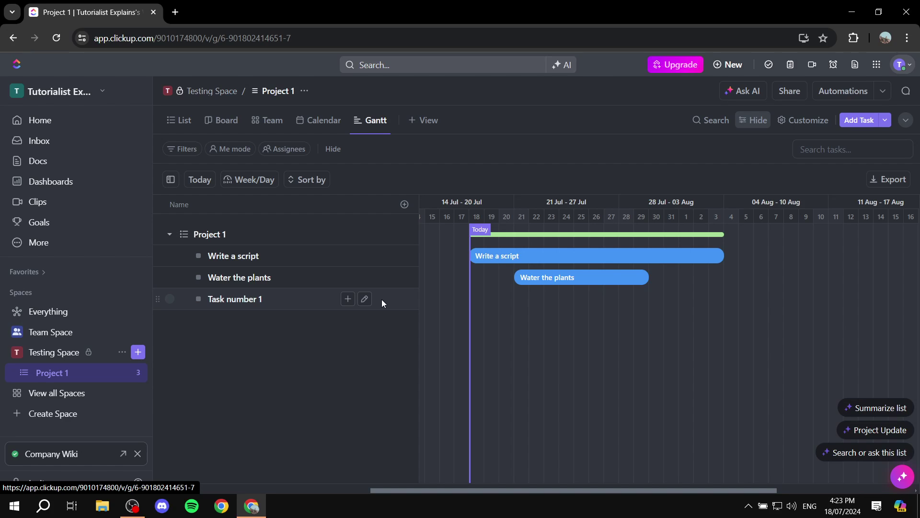
{"action": "left_click", "coordinate": [233, 302]}
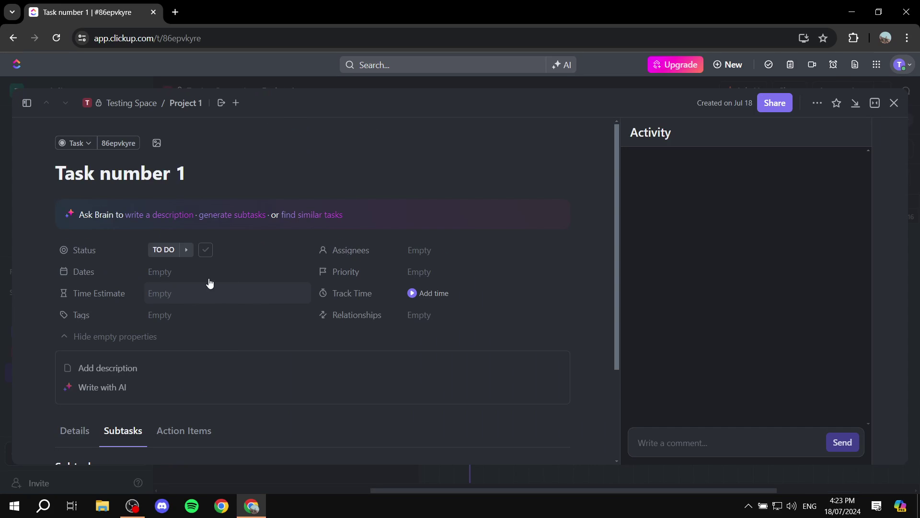
{"action": "left_click", "coordinate": [163, 271]}
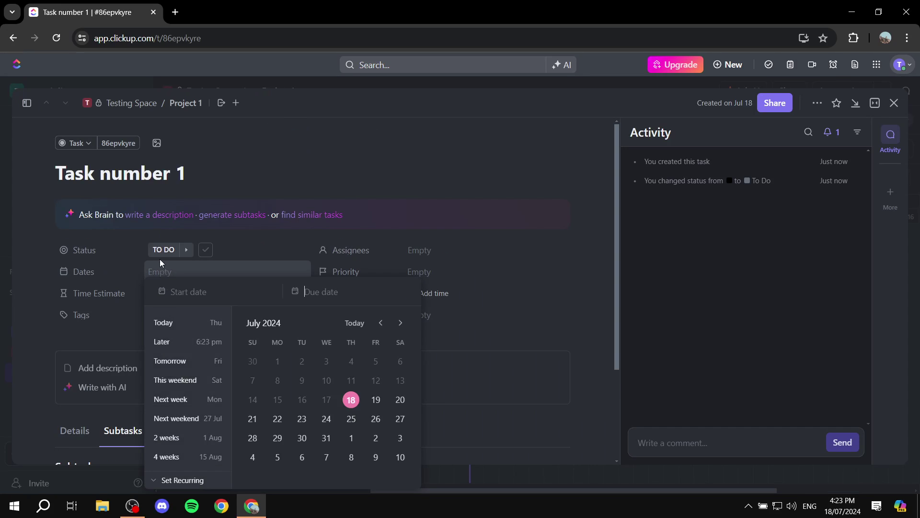
{"action": "left_click", "coordinate": [351, 399]}
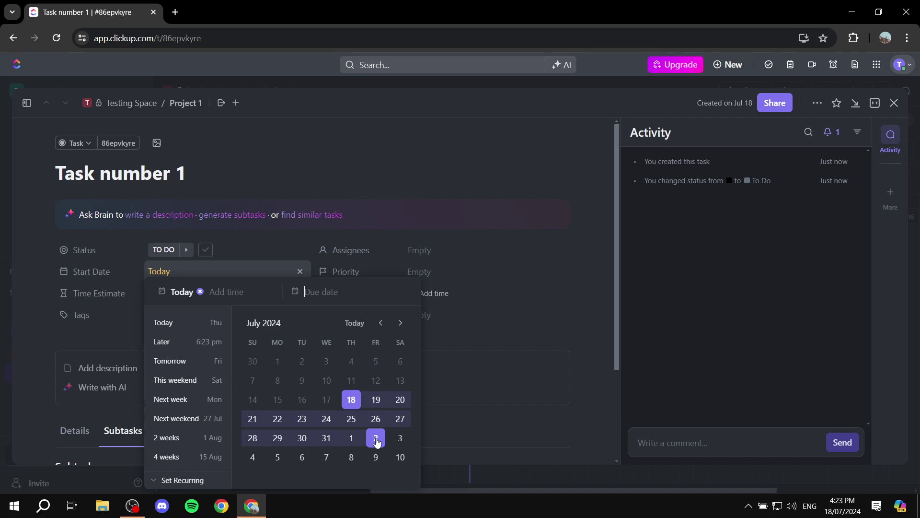
{"action": "left_click", "coordinate": [354, 439]}
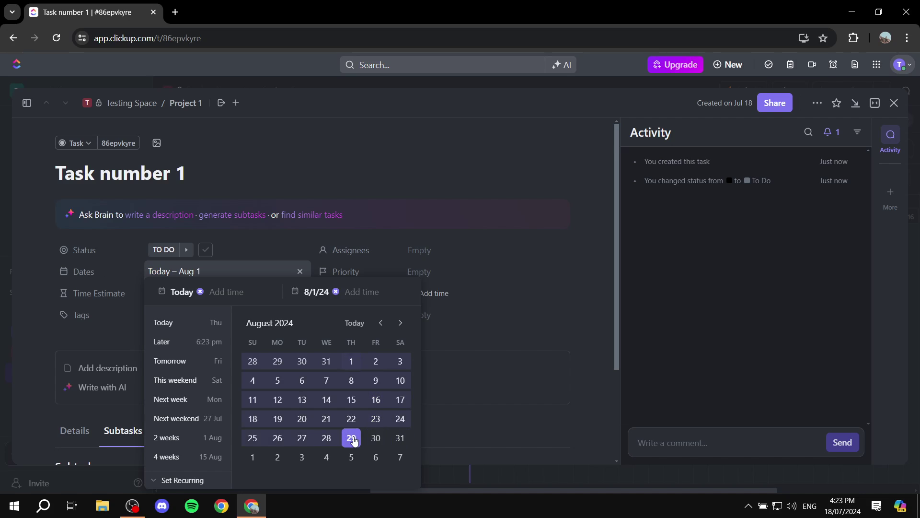
Close the date picker and the details of Task number 1, and hide the task name list beside the Gantt timeline.
{"action": "left_click", "coordinate": [568, 342]}
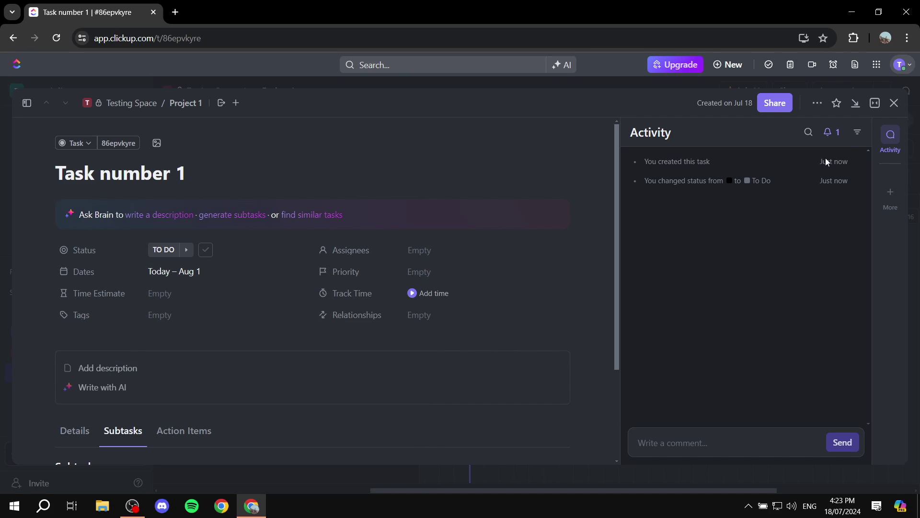
{"action": "left_click", "coordinate": [894, 103]}
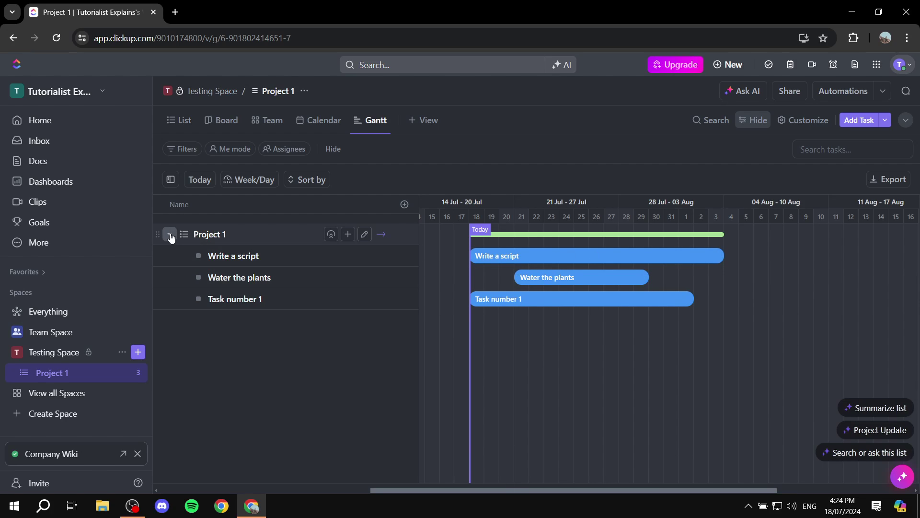
{"action": "left_click", "coordinate": [171, 180]}
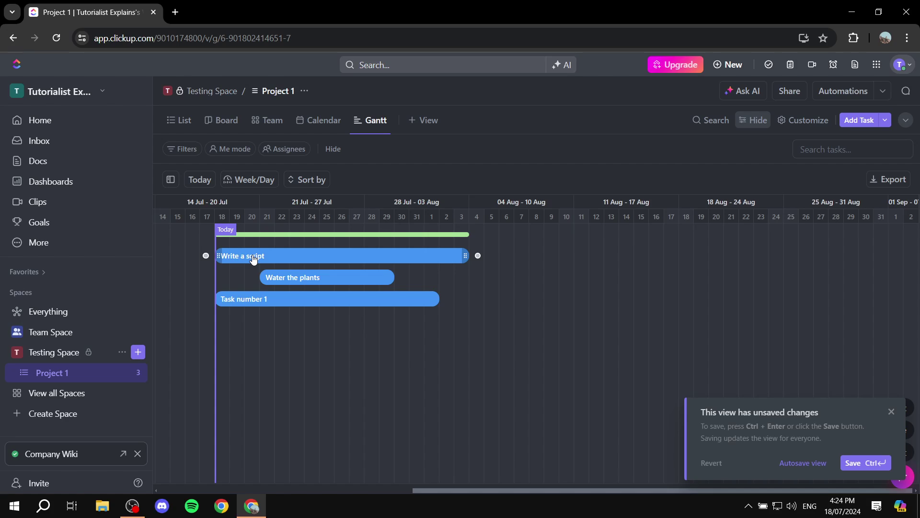
Create dependencies on the Gantt chart from Write a script to Water the plants and from Water the plants to Task number 1.
{"action": "left_click_drag", "start_coordinate": [477, 257], "coordinate": [251, 278]}
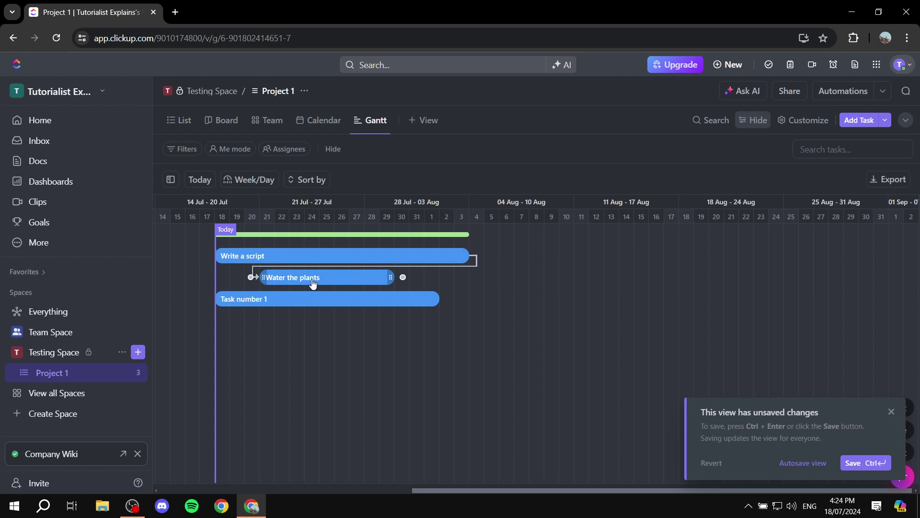
{"action": "left_click", "coordinate": [892, 412]}
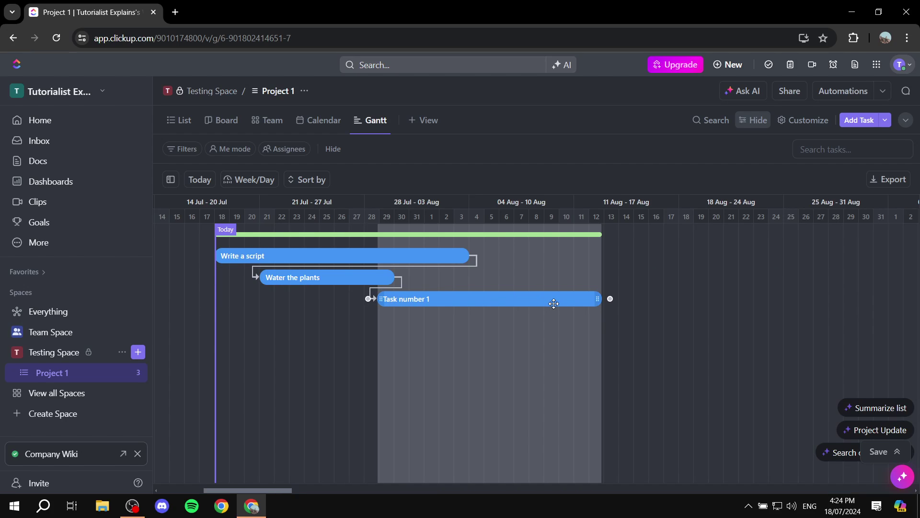
Reschedule Water the plants to August 7–15, with its dependent Task number 1 shifted to August 18–September 1.
{"action": "left_click_drag", "start_coordinate": [487, 301], "coordinate": [577, 298]}
{"action": "mouse_move", "coordinate": [371, 278]}
{"action": "left_mouse_down"}
{"action": "mouse_move", "coordinate": [626, 277]}
{"action": "mouse_move", "coordinate": [827, 293]}
{"action": "left_mouse_up"}
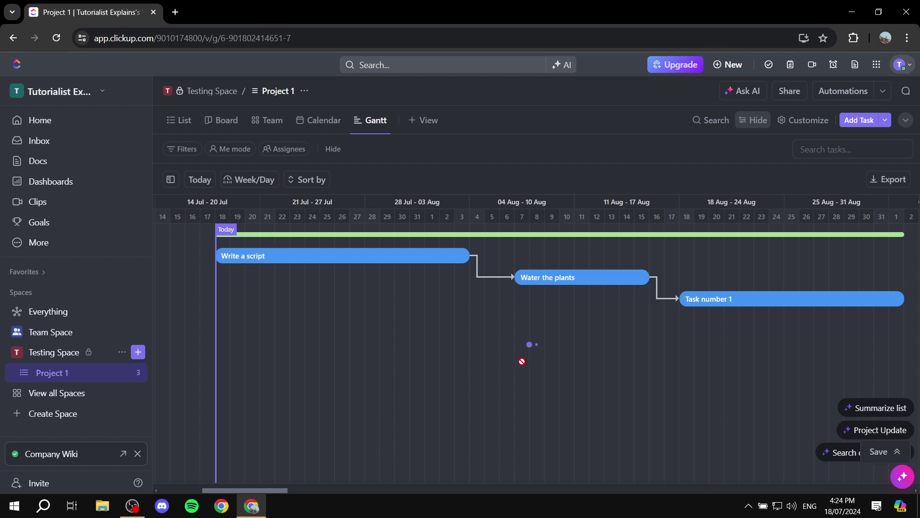
Review the dates and the blocking and waiting-on relationships of the Water the plants task, and close its details.
{"action": "left_click", "coordinate": [622, 284]}
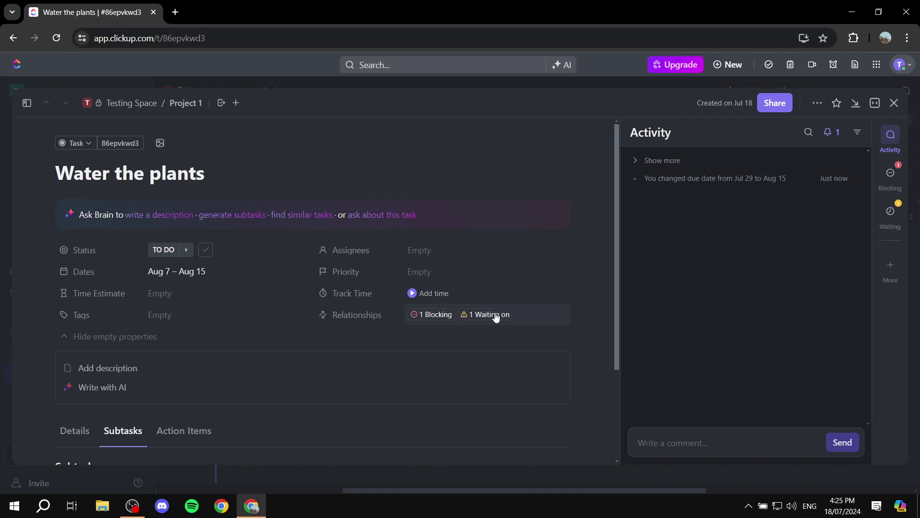
{"action": "left_click", "coordinate": [896, 100]}
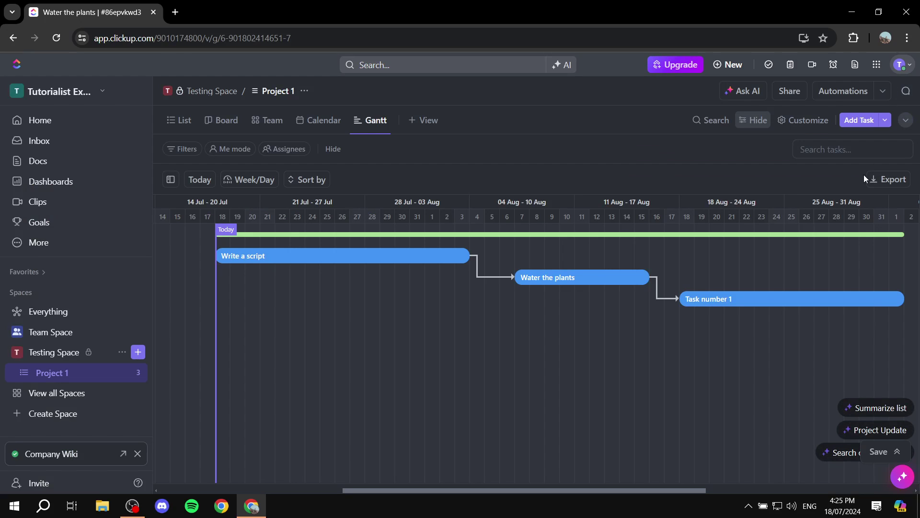
{"action": "left_click_drag", "start_coordinate": [610, 490], "coordinate": [638, 491]}
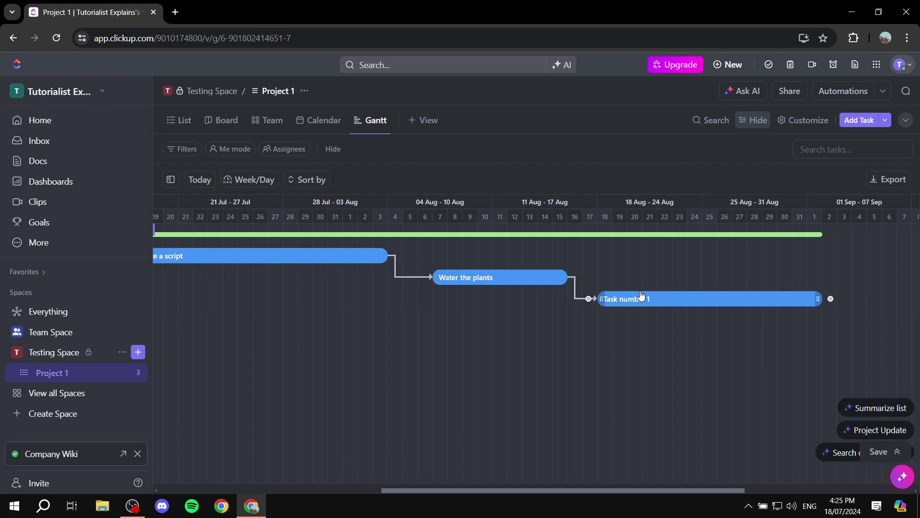
{"action": "left_click_drag", "start_coordinate": [450, 488], "coordinate": [439, 488]}
{"action": "left_click", "coordinate": [523, 277]}
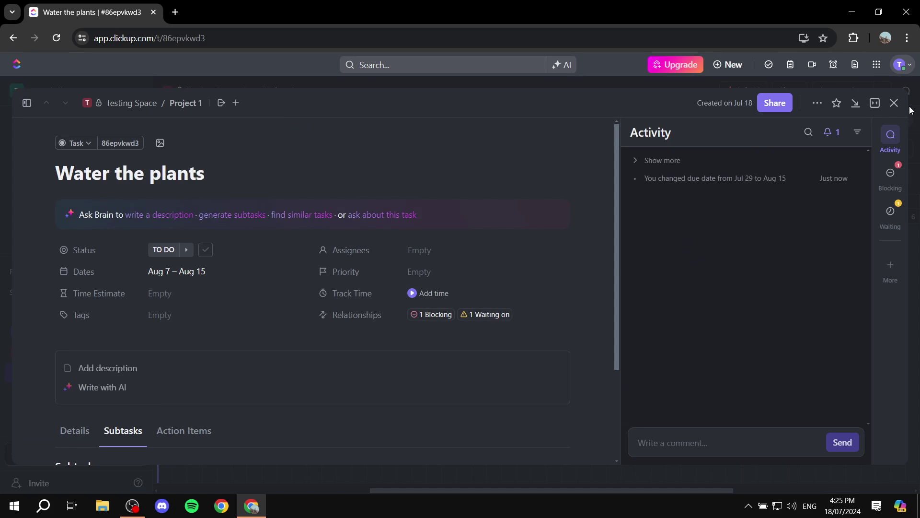
{"action": "left_click", "coordinate": [894, 102]}
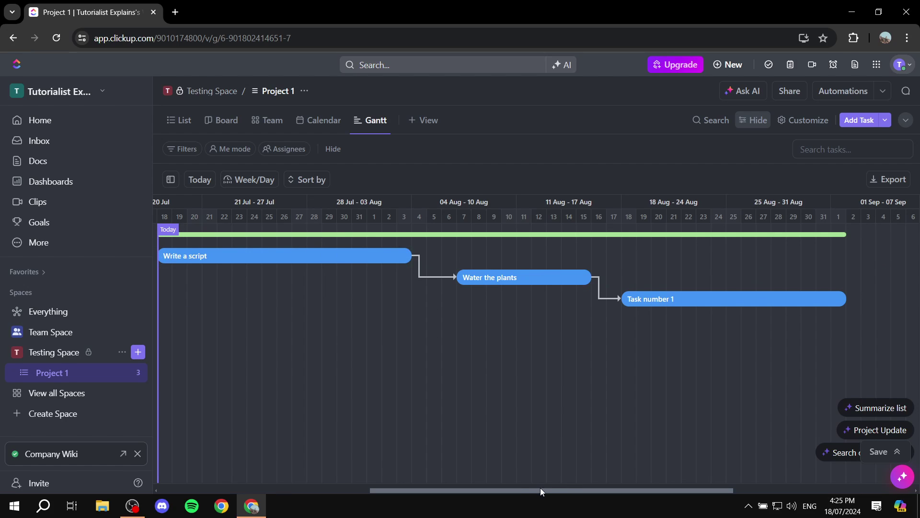
Shift the whole Project 1 schedule by its summary bar, first back to start on July 13 and finally forward to July 26.
{"action": "left_click_drag", "start_coordinate": [498, 489], "coordinate": [431, 489]}
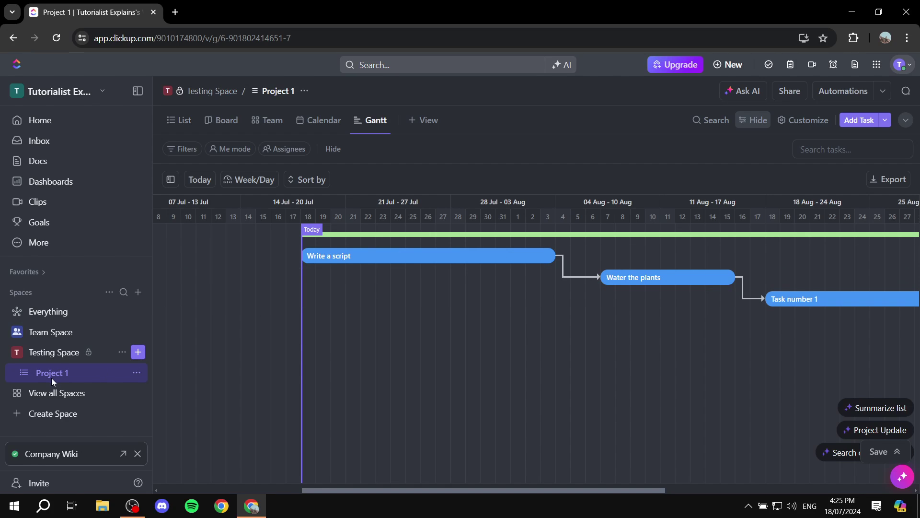
{"action": "left_click_drag", "start_coordinate": [458, 234], "coordinate": [383, 234]}
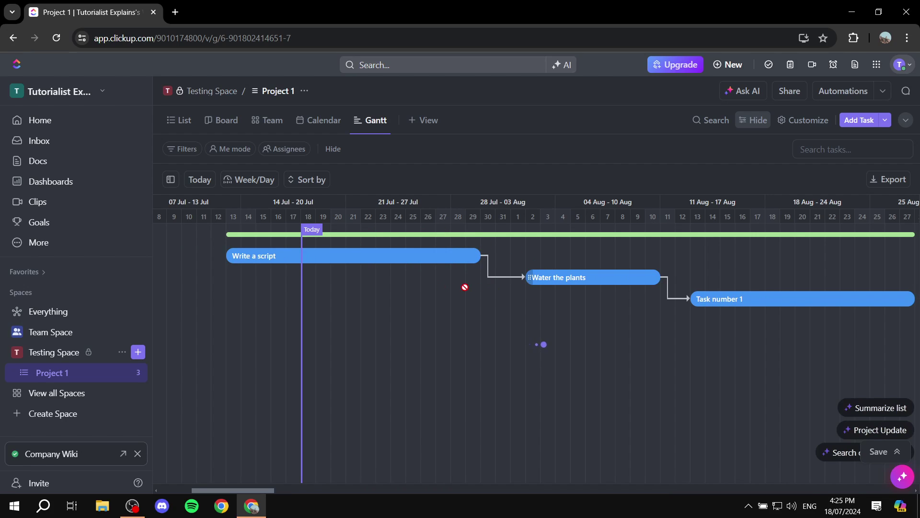
{"action": "left_click_drag", "start_coordinate": [531, 234], "coordinate": [570, 254]}
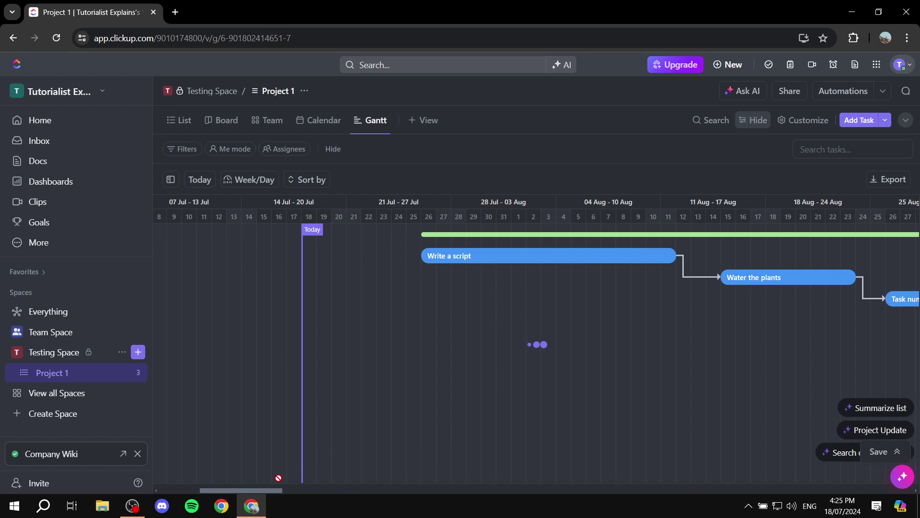
{"action": "left_click_drag", "start_coordinate": [285, 490], "coordinate": [387, 489]}
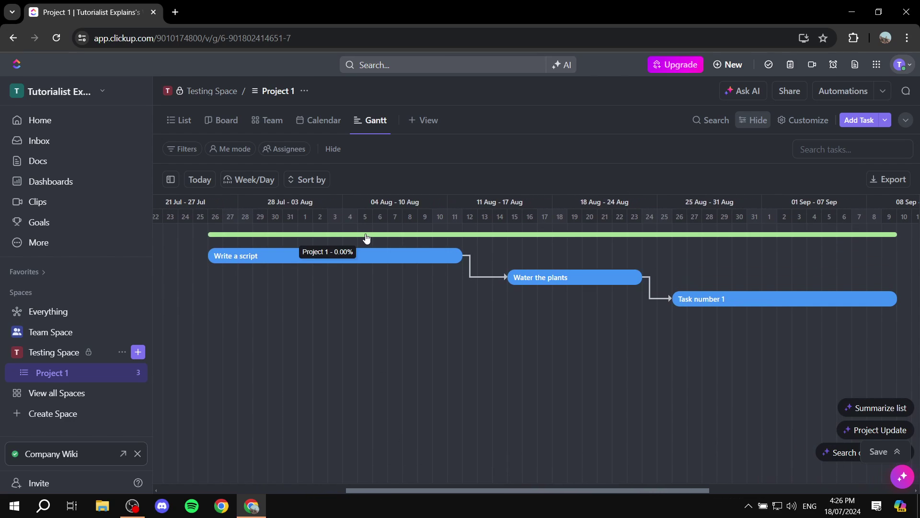
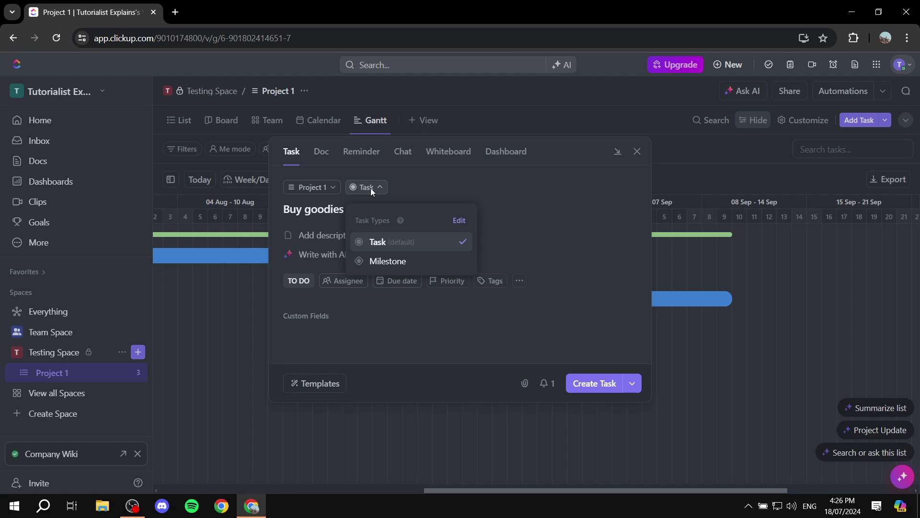
In the new Buy goodies task for Project 1, keep the Task type, set the status to Update Required and assign it to yourself.
{"action": "left_click", "coordinate": [370, 188]}
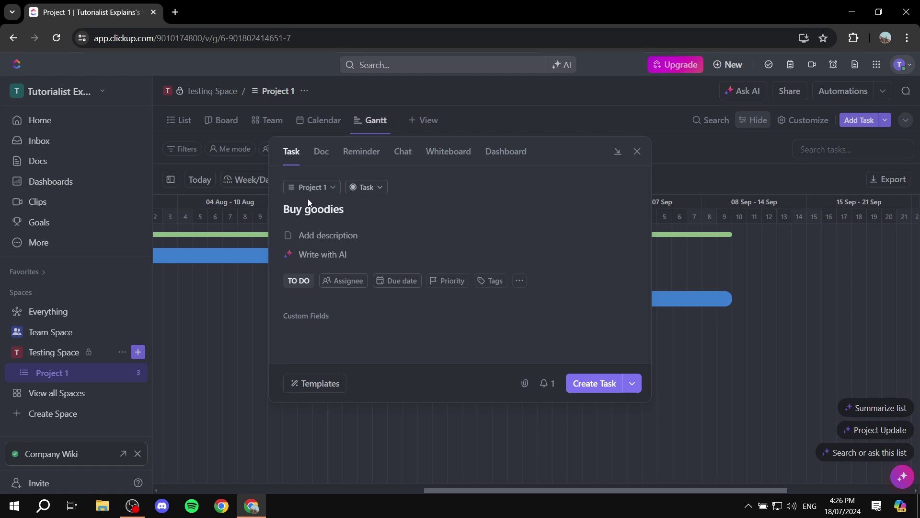
{"action": "left_click", "coordinate": [302, 284]}
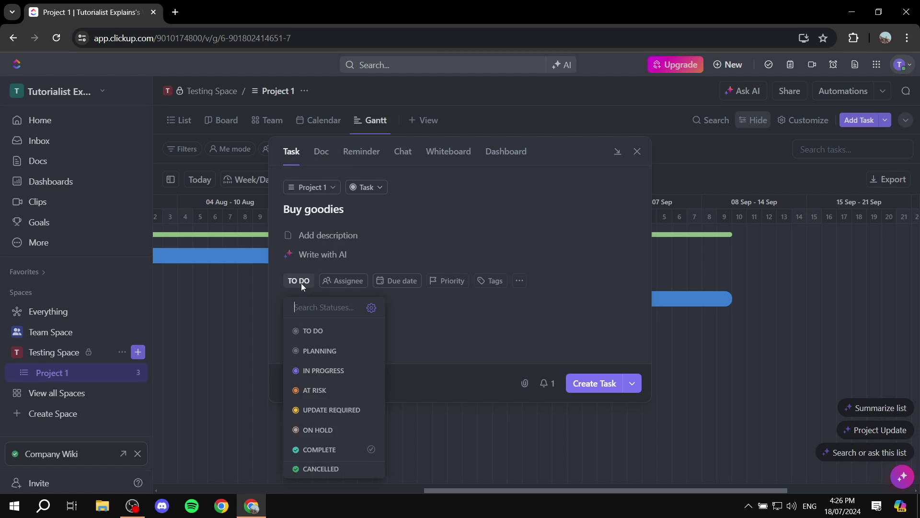
{"action": "left_click", "coordinate": [355, 413]}
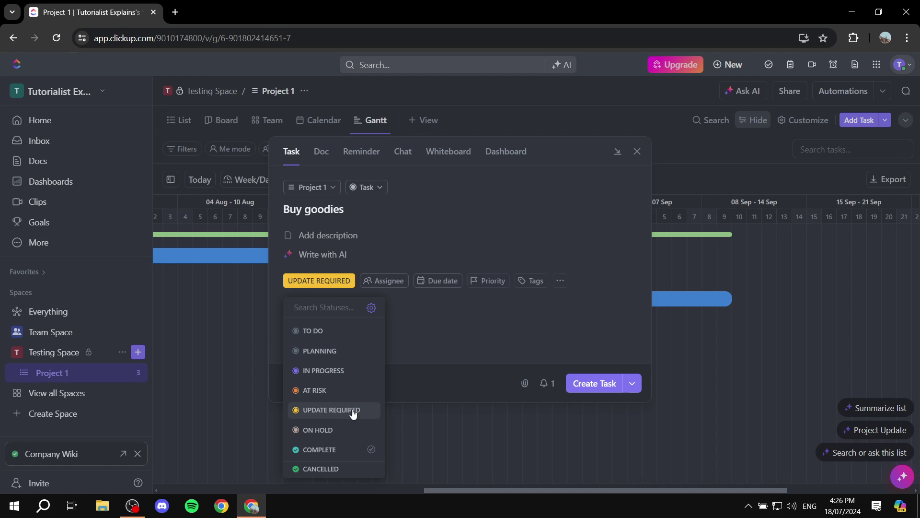
{"action": "left_click", "coordinate": [386, 283]}
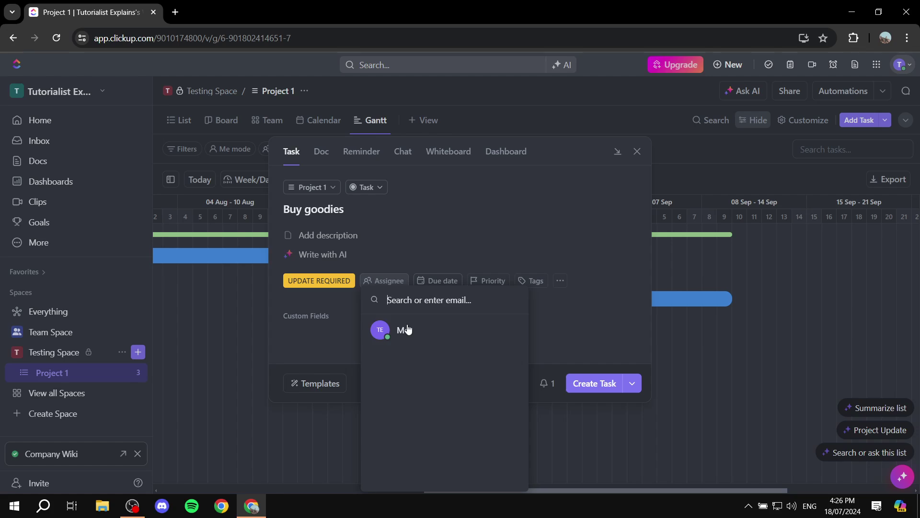
{"action": "left_click", "coordinate": [405, 329]}
Set the Buy goodies task's start date to tomorrow, July 19, and its due date to July 26, 2024.
{"action": "left_click", "coordinate": [411, 281]}
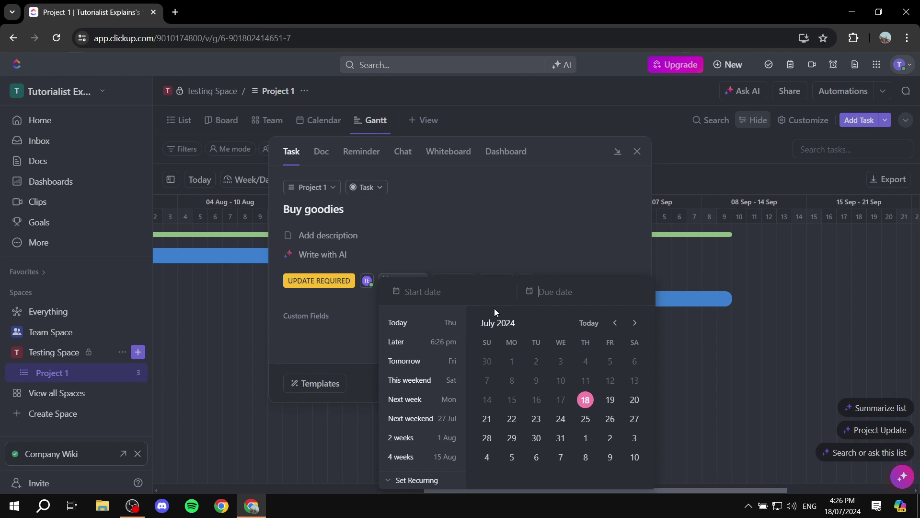
{"action": "left_click", "coordinate": [618, 403]}
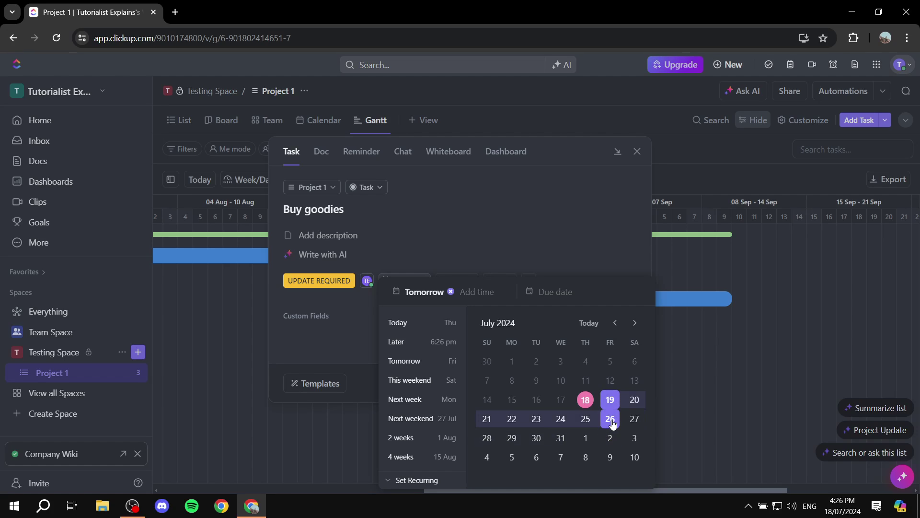
{"action": "left_click", "coordinate": [610, 418]}
{"action": "left_click", "coordinate": [590, 249]}
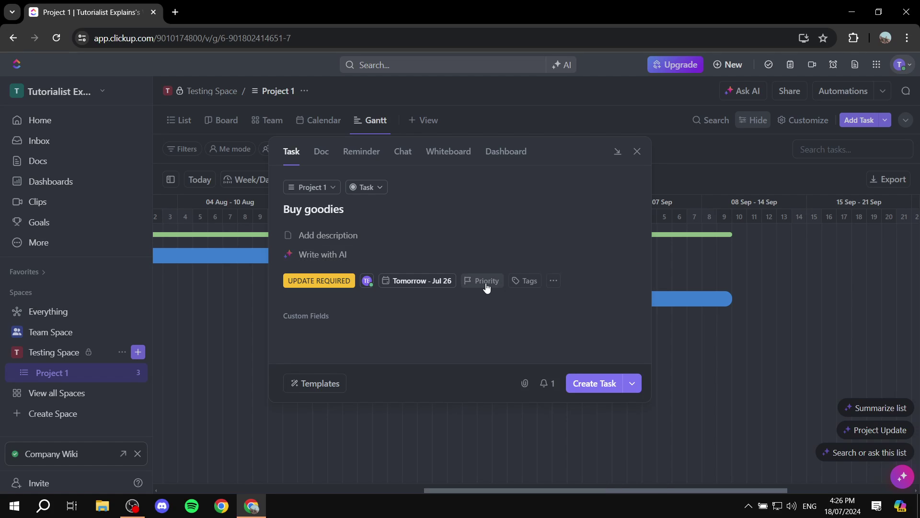
Give the Buy goodies task High priority, leave its tags empty, and create the task.
{"action": "left_click", "coordinate": [486, 282]}
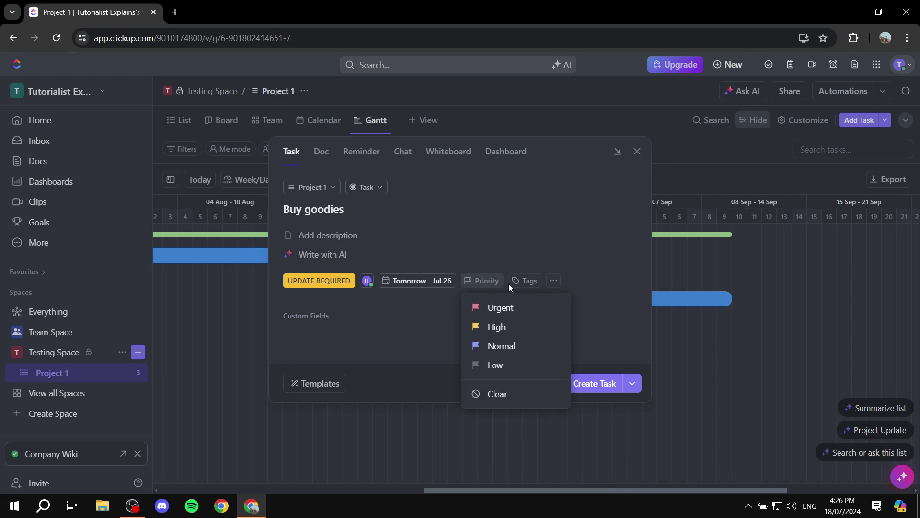
{"action": "left_click", "coordinate": [529, 331]}
{"action": "left_click", "coordinate": [544, 281]}
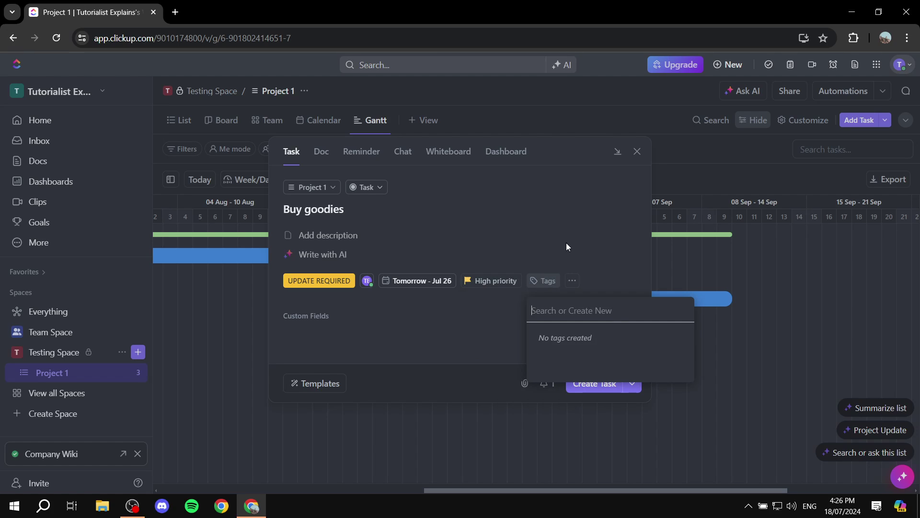
{"action": "left_click", "coordinate": [540, 287]}
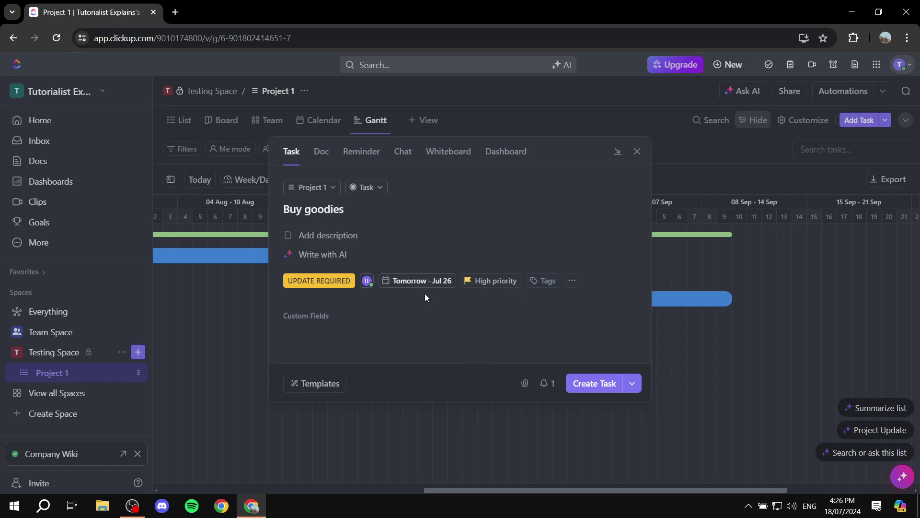
{"action": "left_click", "coordinate": [593, 389]}
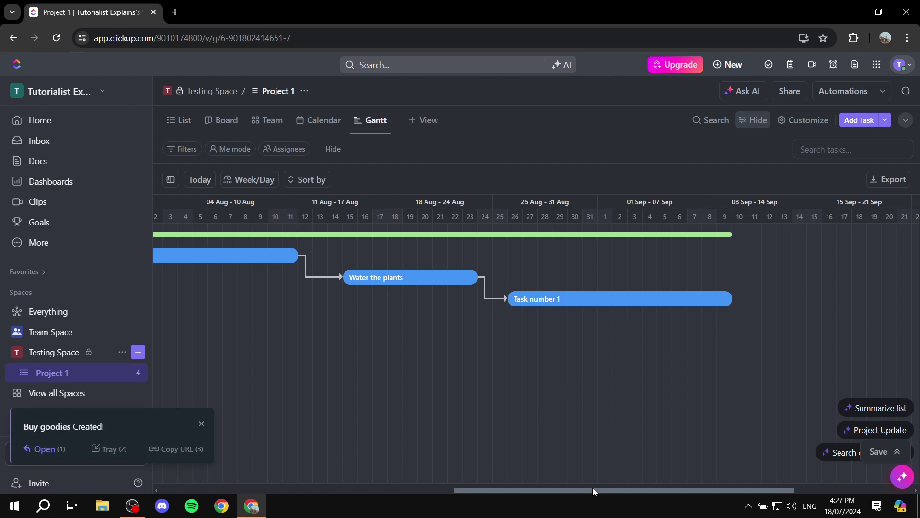
Examine the status, dates, assignee and priority of Buy goodies from its Gantt bar, and close the details.
{"action": "left_click_drag", "start_coordinate": [592, 486], "coordinate": [444, 478]}
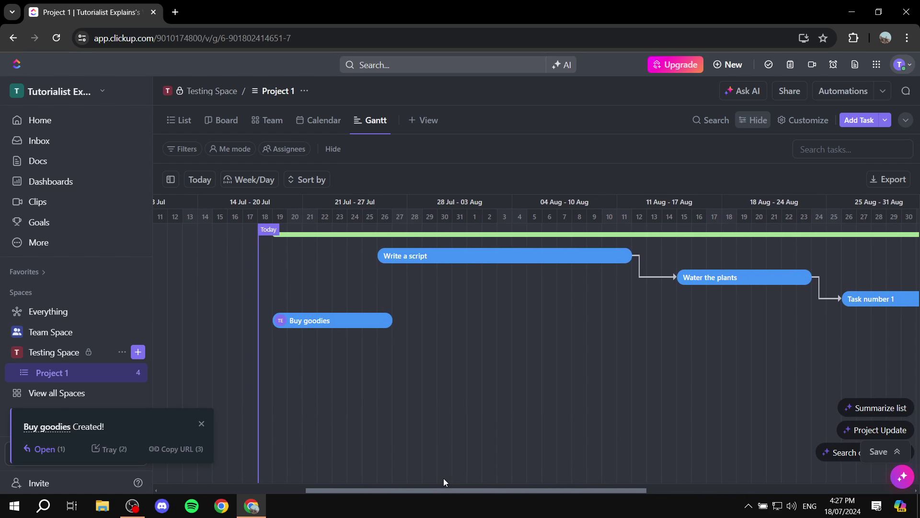
{"action": "left_click", "coordinate": [320, 325]}
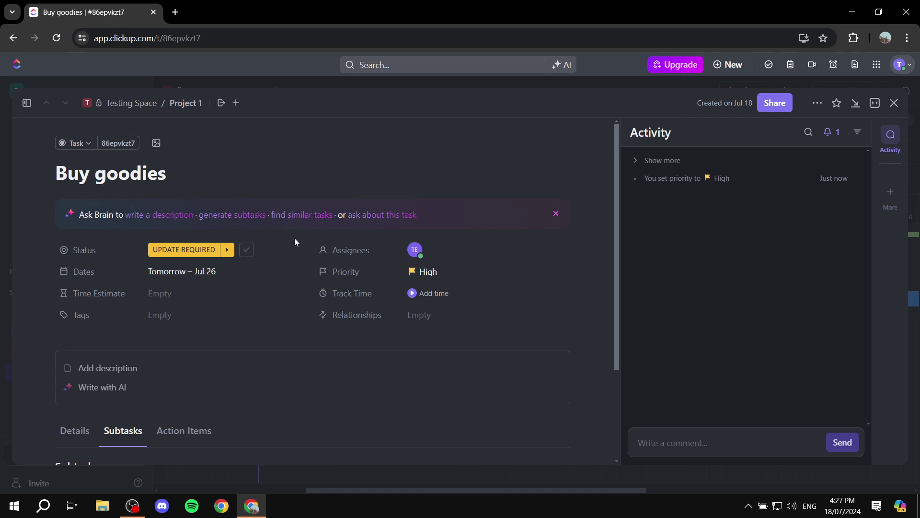
{"action": "left_click", "coordinate": [894, 103]}
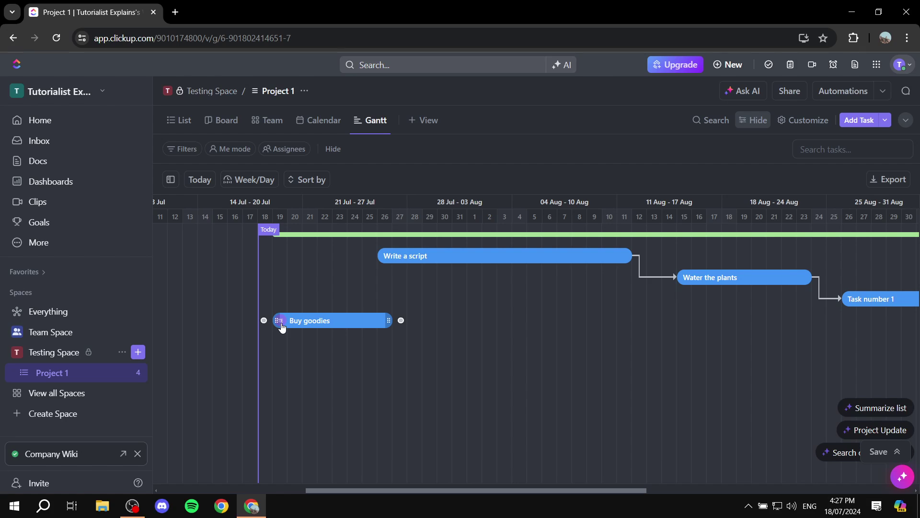
Extend the Buy goodies bar to start today, July 18, and add a dependency from its end to the start of Write a script.
{"action": "left_click_drag", "start_coordinate": [280, 324], "coordinate": [260, 321]}
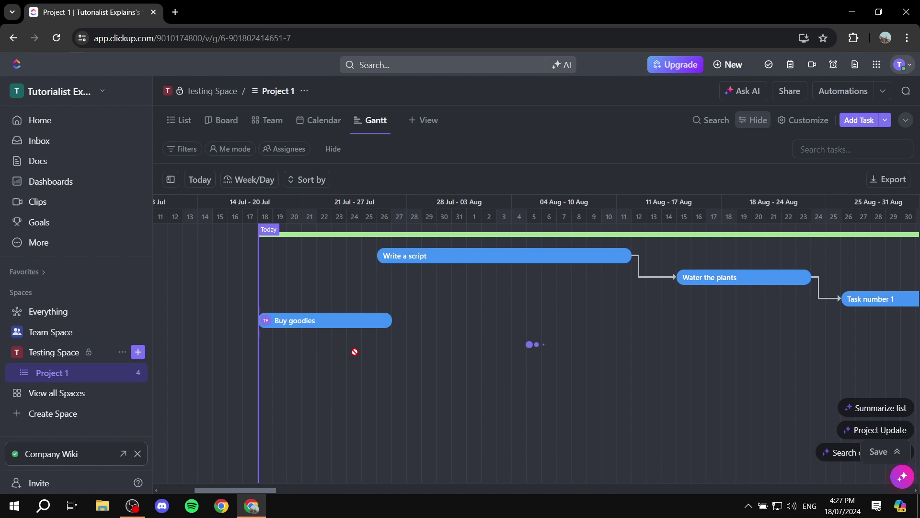
{"action": "left_click_drag", "start_coordinate": [400, 320], "coordinate": [369, 255]}
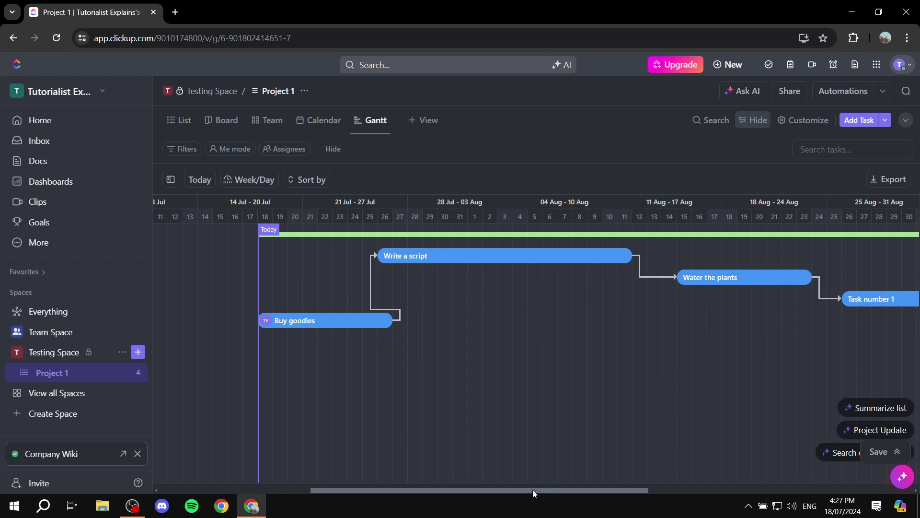
{"action": "left_click_drag", "start_coordinate": [533, 490], "coordinate": [515, 483]}
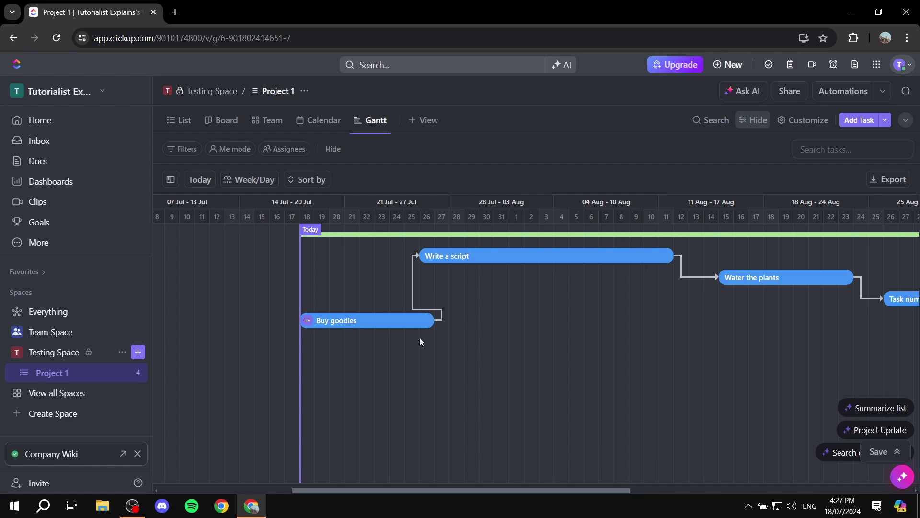
Review the Buy goodies task's details, including its dates and blocking relationship.
{"action": "left_click", "coordinate": [380, 321]}
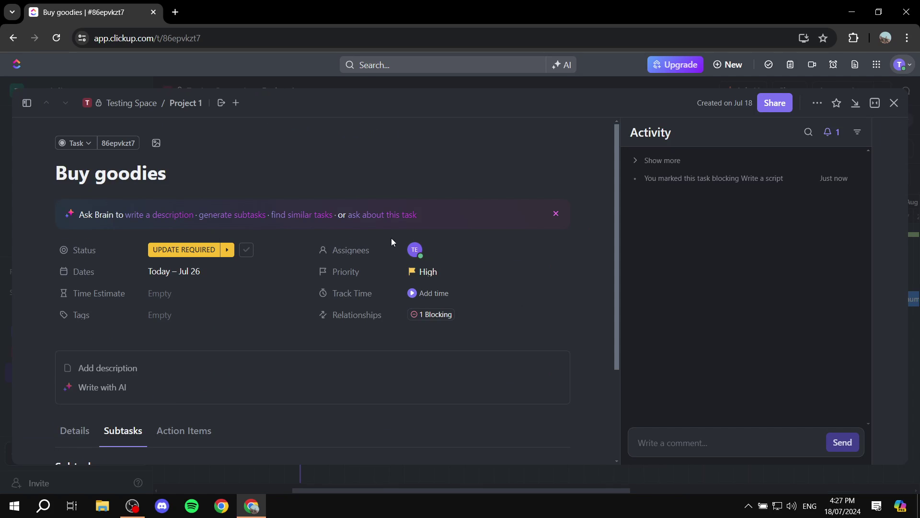
{"action": "scroll", "coordinate": [391, 238], "scroll_direction": "down", "scroll_amount": 3}
{"action": "scroll", "coordinate": [431, 293], "scroll_direction": "up", "scroll_amount": 2}
{"action": "scroll", "coordinate": [465, 297], "scroll_direction": "up", "scroll_amount": 1}
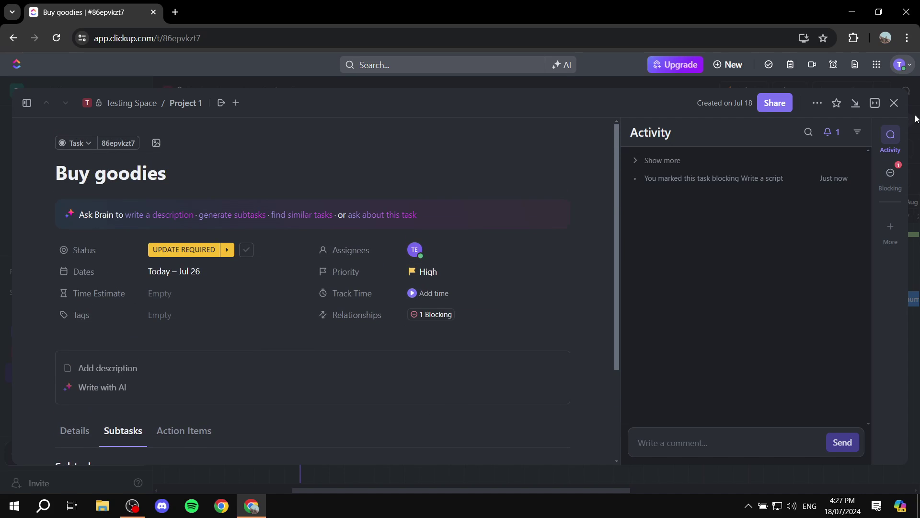
Examine which task Buy goodies is blocking, and close the task details.
{"action": "left_click", "coordinate": [890, 173]}
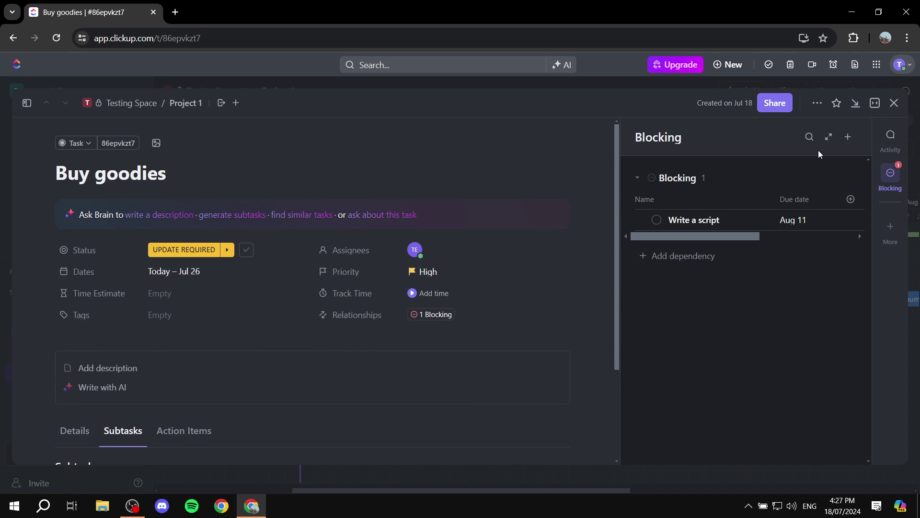
{"action": "left_click", "coordinate": [894, 102]}
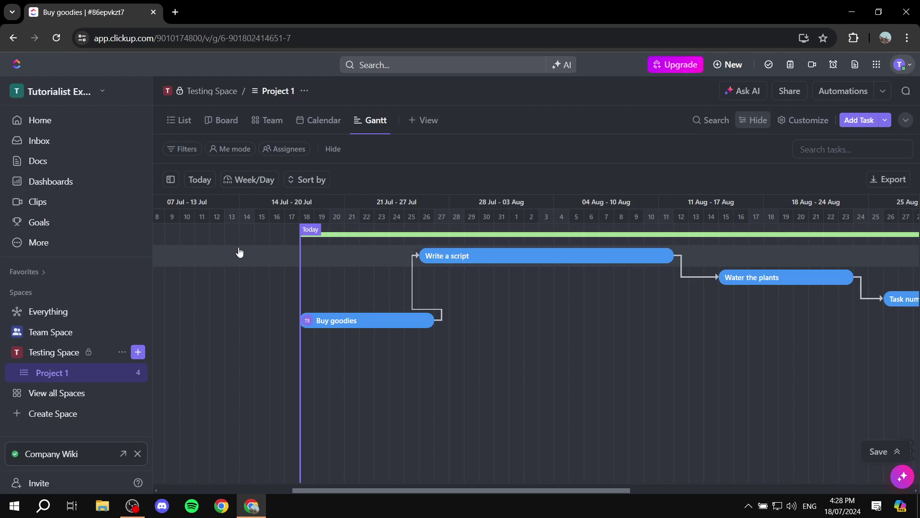
Advance the Buy goodies task's status to On Hold, mark the task complete, and close its details.
{"action": "left_click", "coordinate": [417, 320]}
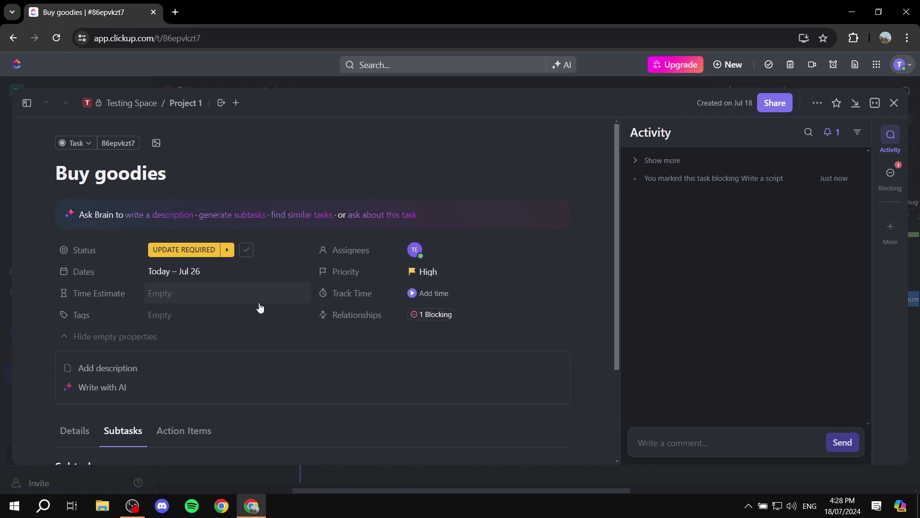
{"action": "left_click", "coordinate": [226, 249]}
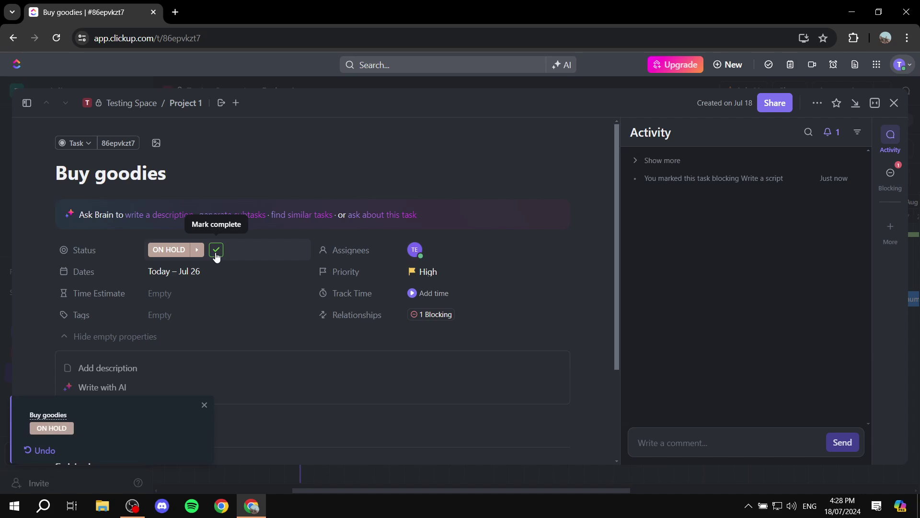
{"action": "left_click", "coordinate": [216, 250]}
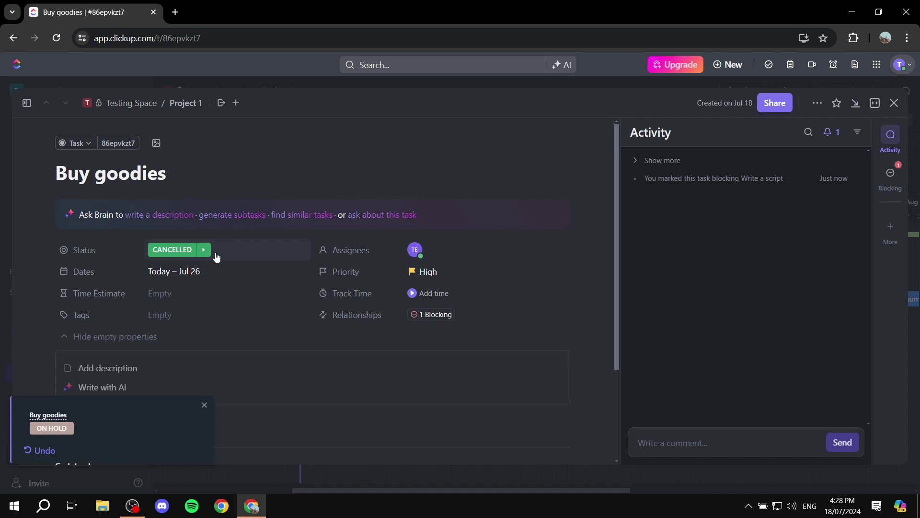
{"action": "left_click", "coordinate": [894, 103]}
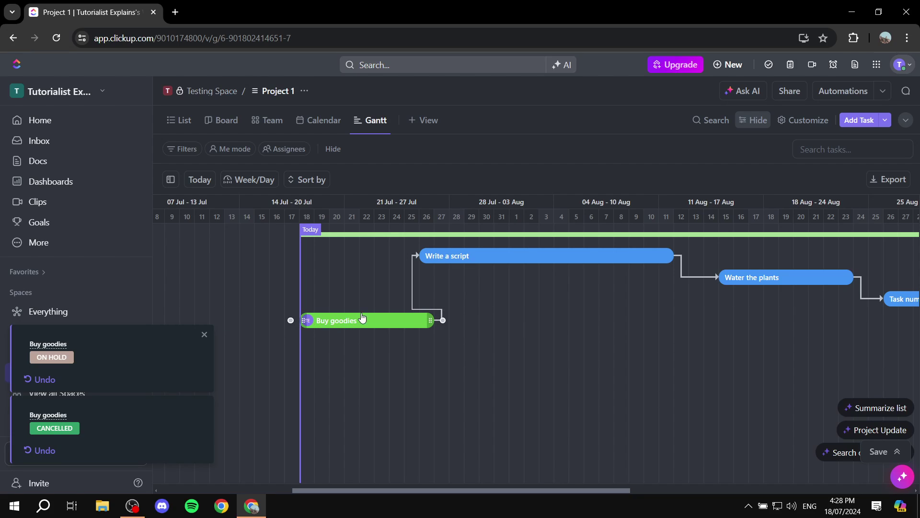
Advance the Write a script task's status to Planning, mark the task complete, and close its details.
{"action": "left_click", "coordinate": [531, 254]}
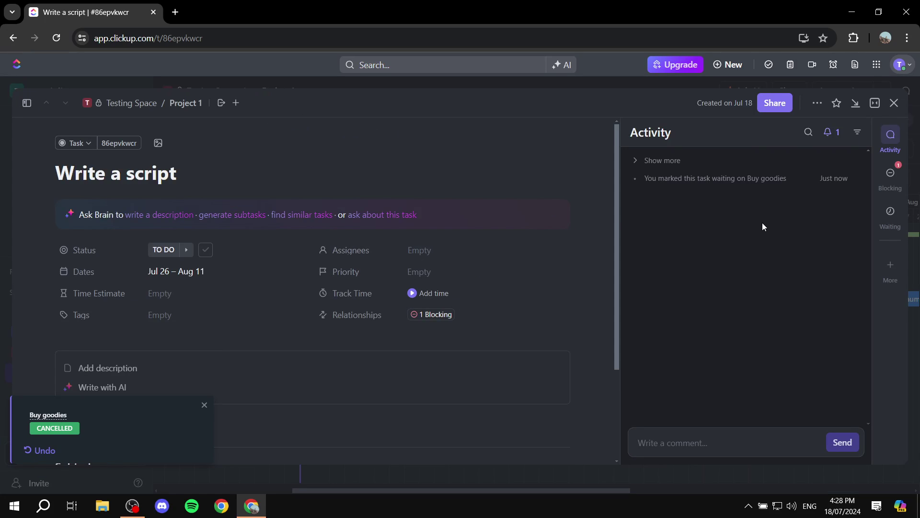
{"action": "left_click", "coordinate": [185, 249]}
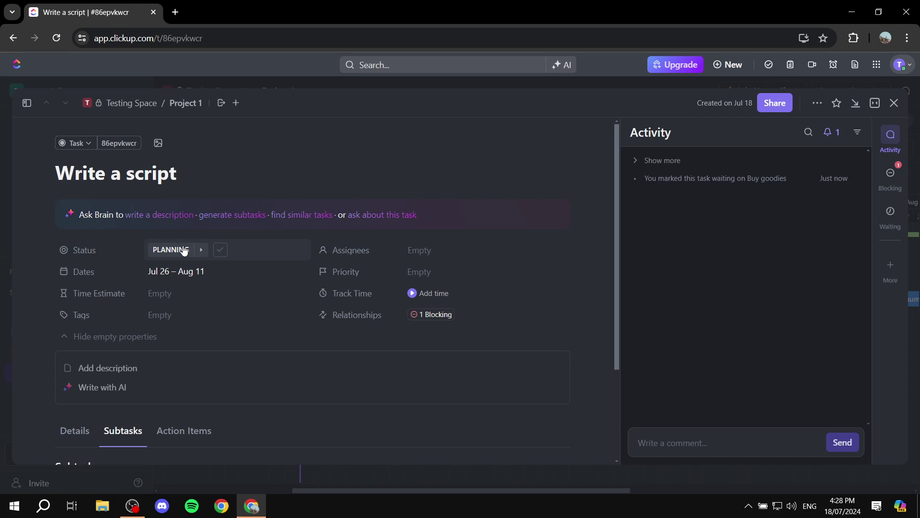
{"action": "left_click", "coordinate": [220, 250]}
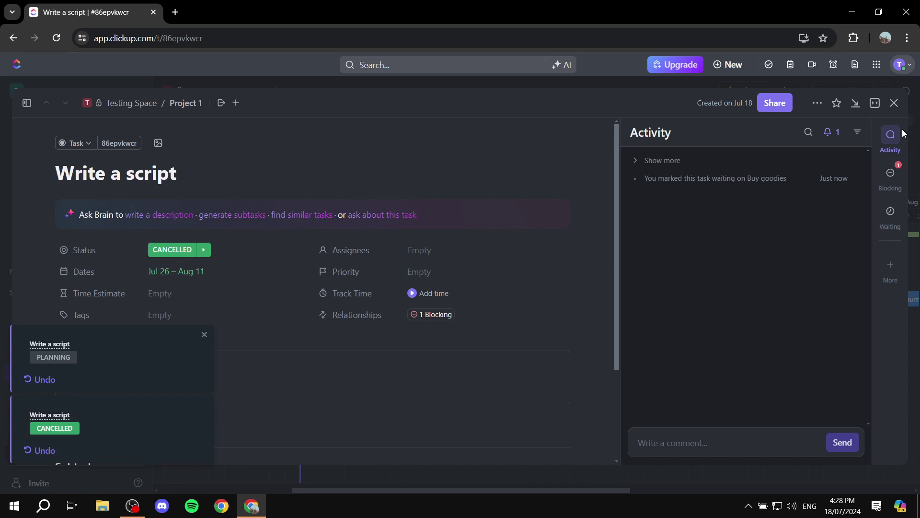
{"action": "left_click", "coordinate": [893, 104]}
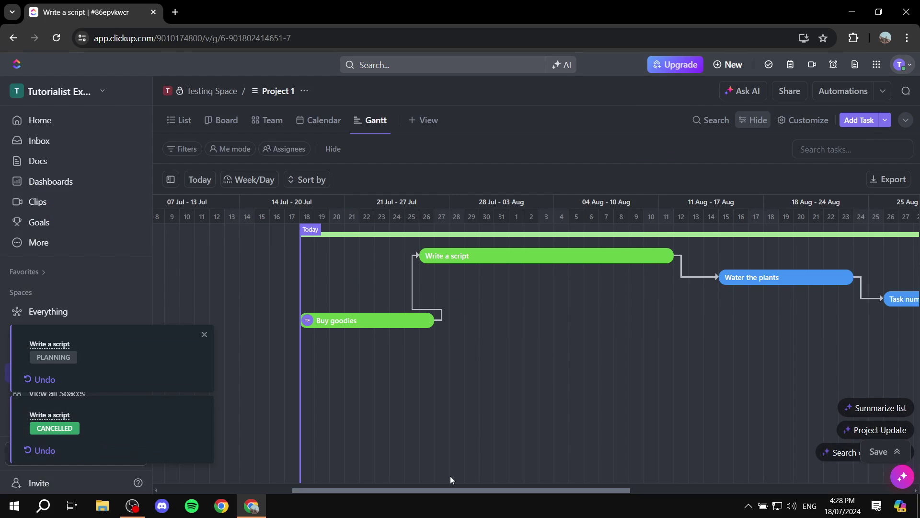
Dismiss both status-change notifications for the Write a script task.
{"action": "left_click_drag", "start_coordinate": [455, 490], "coordinate": [536, 487]}
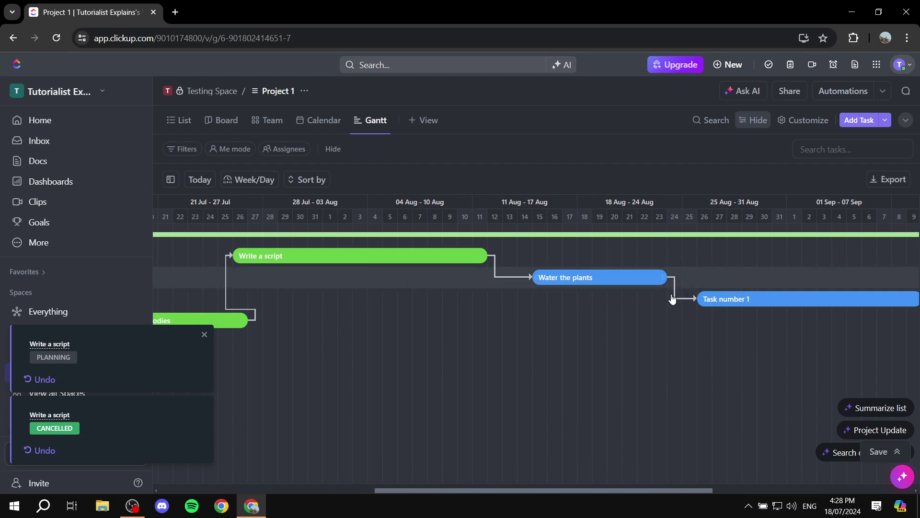
{"action": "left_click", "coordinate": [205, 336]}
{"action": "left_click", "coordinate": [204, 405]}
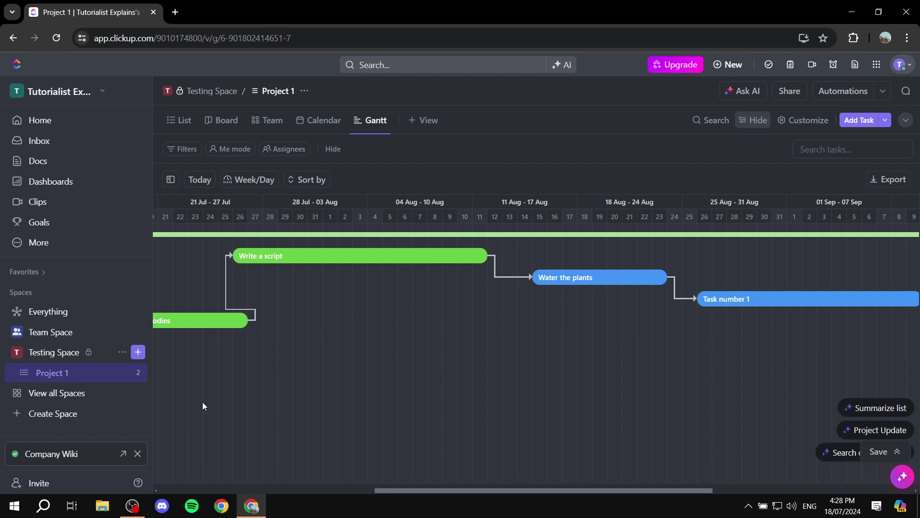
Examine the sorting options available for the Gantt chart without applying one, and look over the linked task bars.
{"action": "left_click_drag", "start_coordinate": [433, 489], "coordinate": [305, 489]}
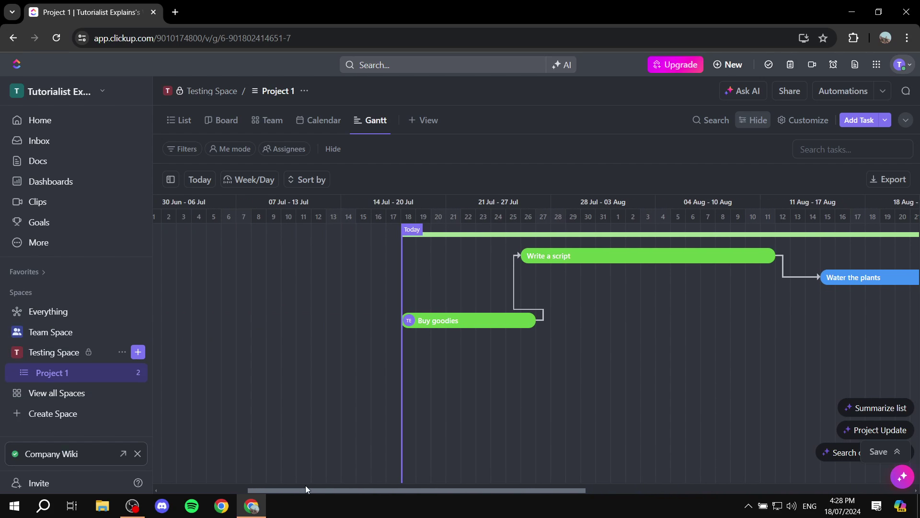
{"action": "left_click", "coordinate": [305, 180]}
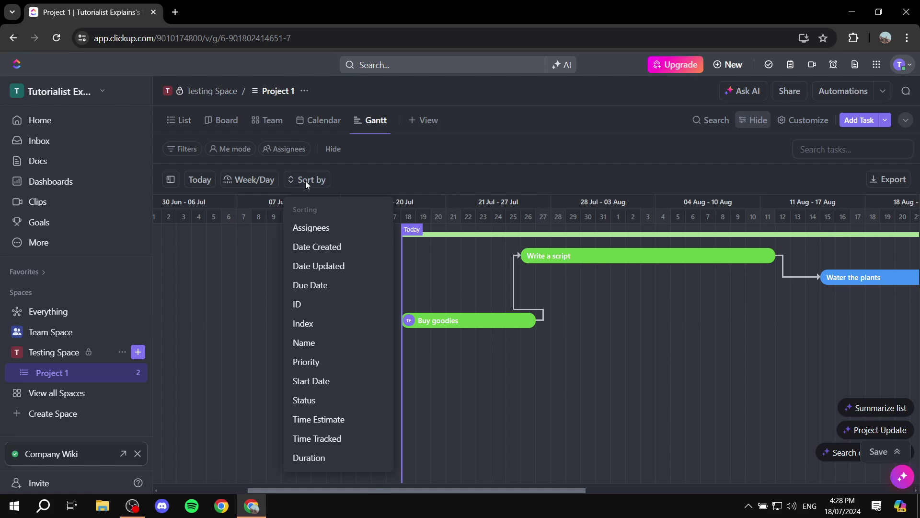
{"action": "left_click", "coordinate": [306, 181]}
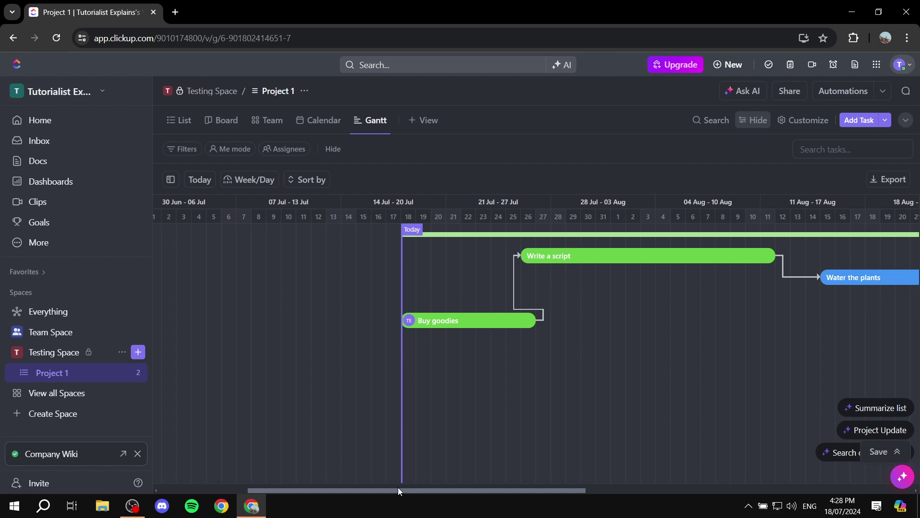
{"action": "left_click_drag", "start_coordinate": [399, 489], "coordinate": [490, 481]}
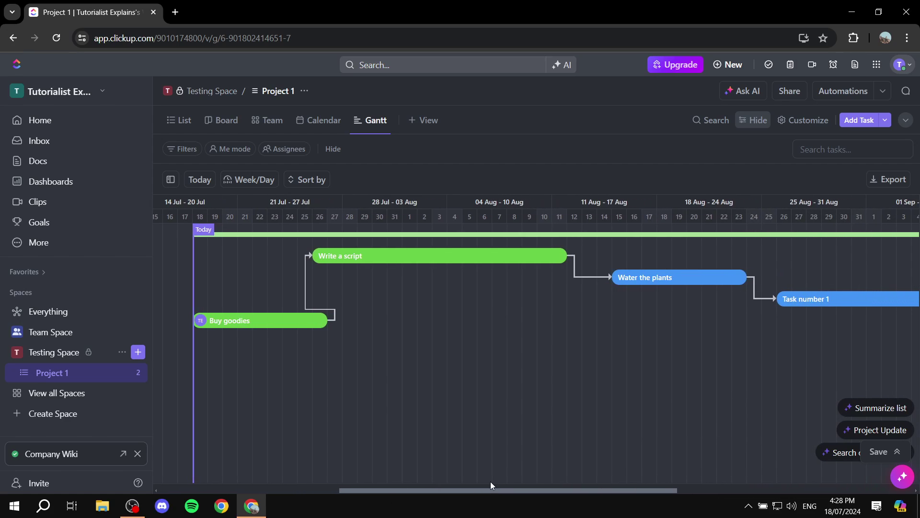